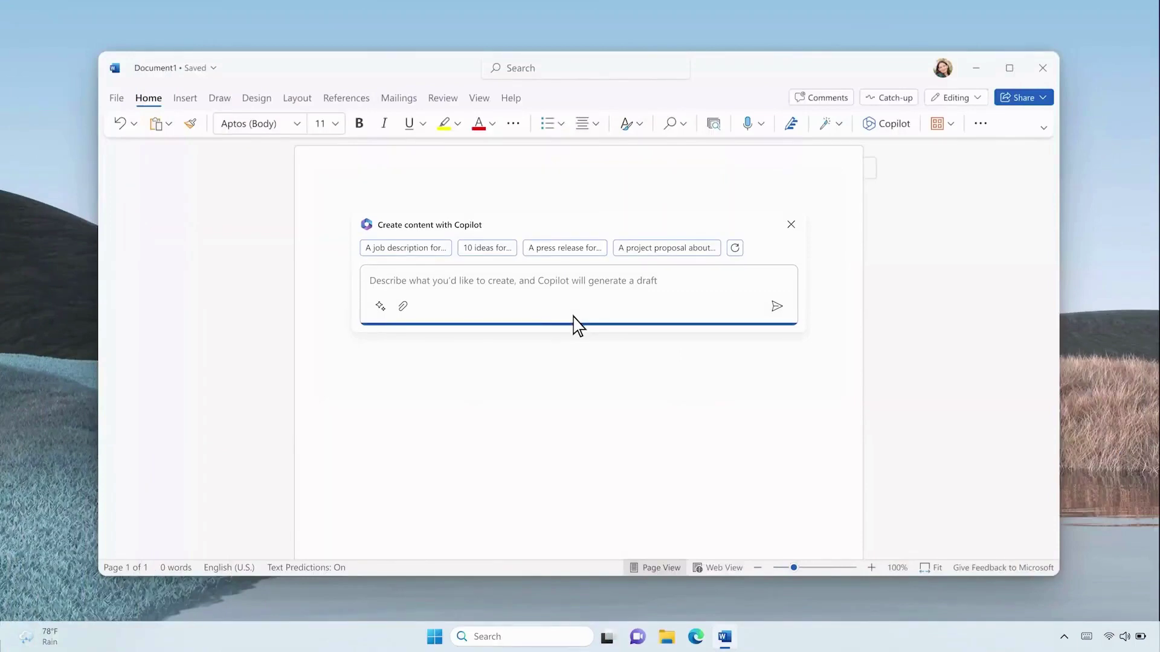
- Ask Copilot to draft a VanArsdel proposal from the VanArsdel Meeting notes and the Product Roadmap file
type("Draft a proposal for VanArsdel based on yesterday's notes in OneNote")
left_click(575, 288)
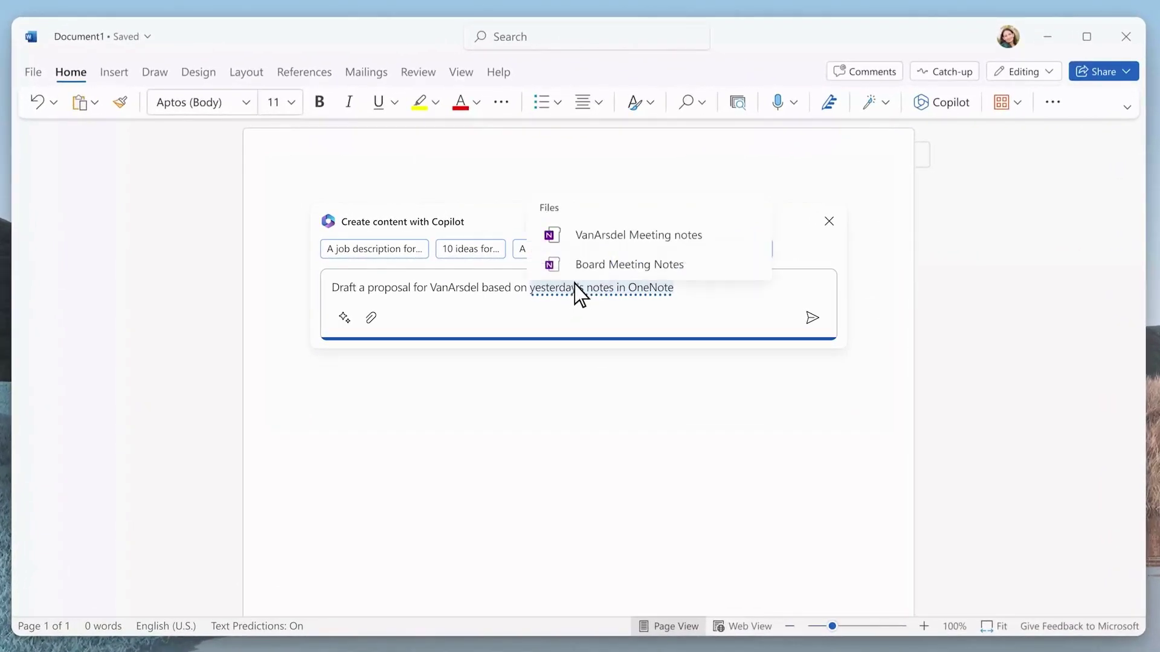
left_click(641, 237)
type("and include product offers from @roadmap")
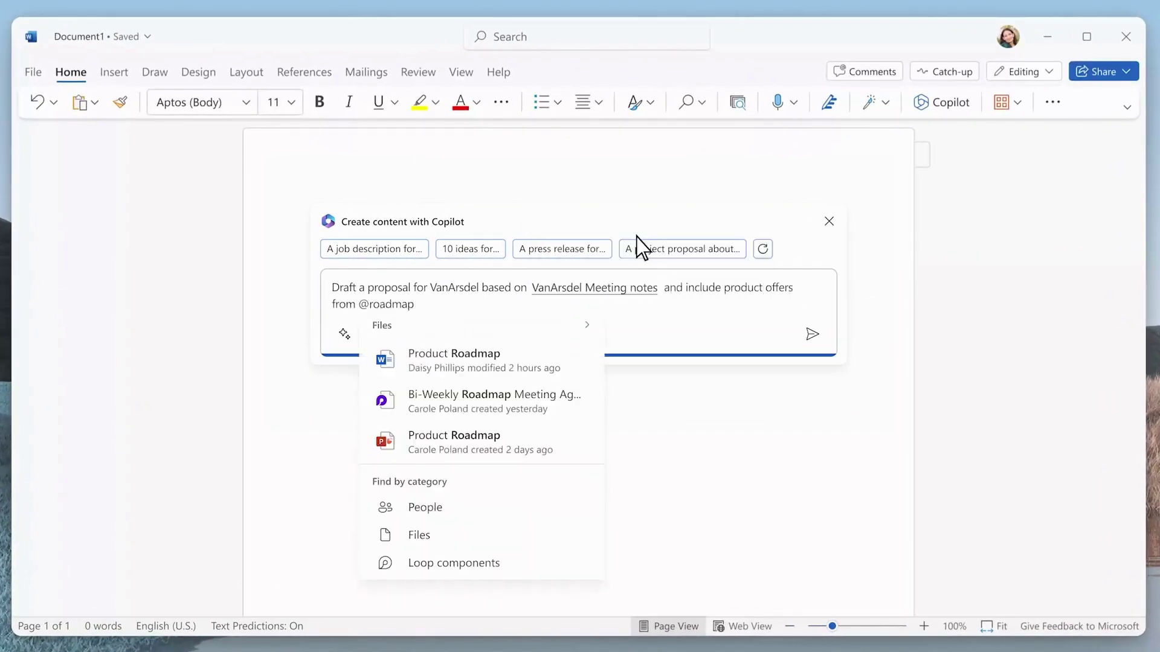
left_click(513, 362)
left_click(811, 336)
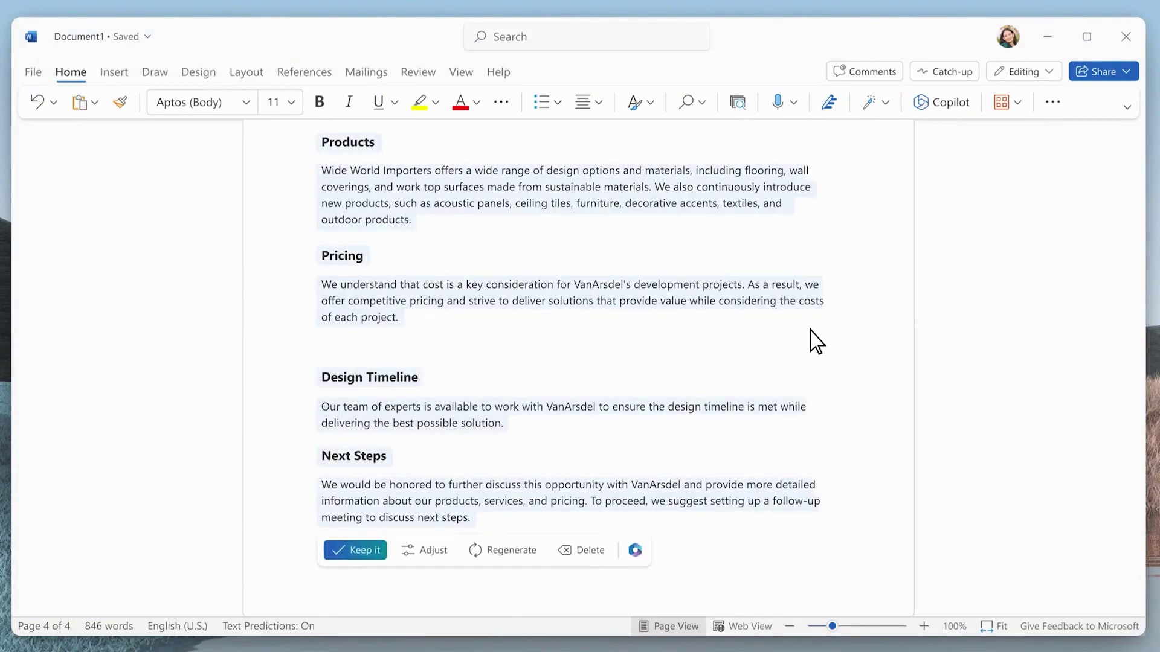
- Ask Copilot to style the proposal like Proseware proposal_Final, using images from WWImporters_Design23
left_click(636, 550)
left_click(1000, 566)
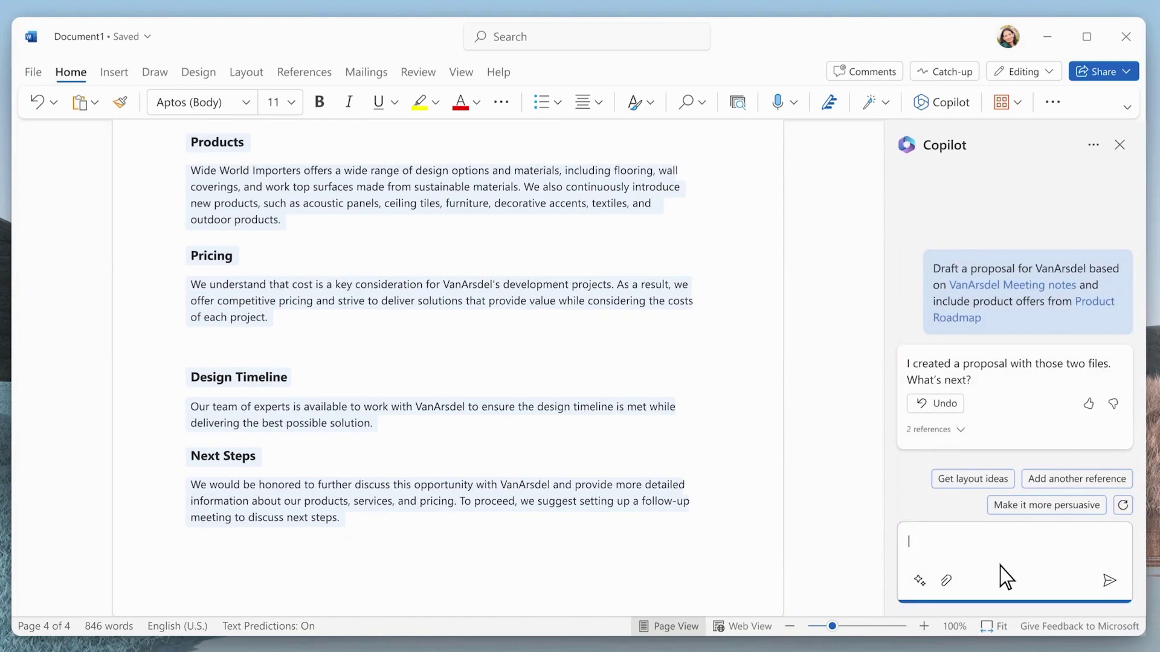
type("Make it look like @prosewa")
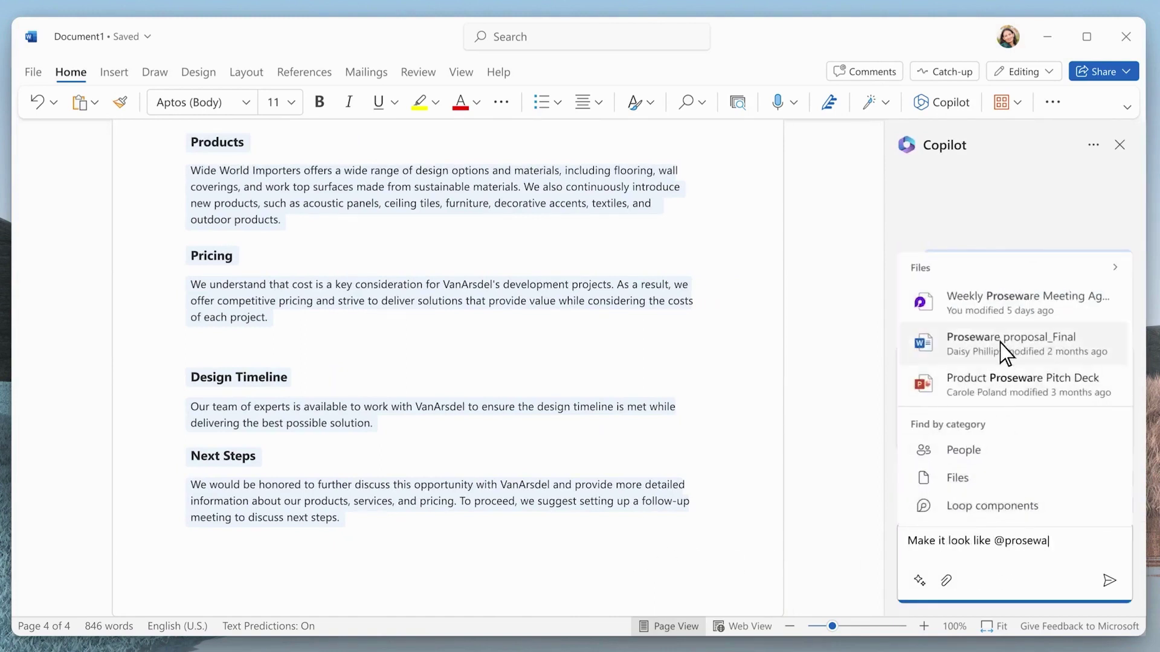
left_click(1001, 351)
type("and pull images from")
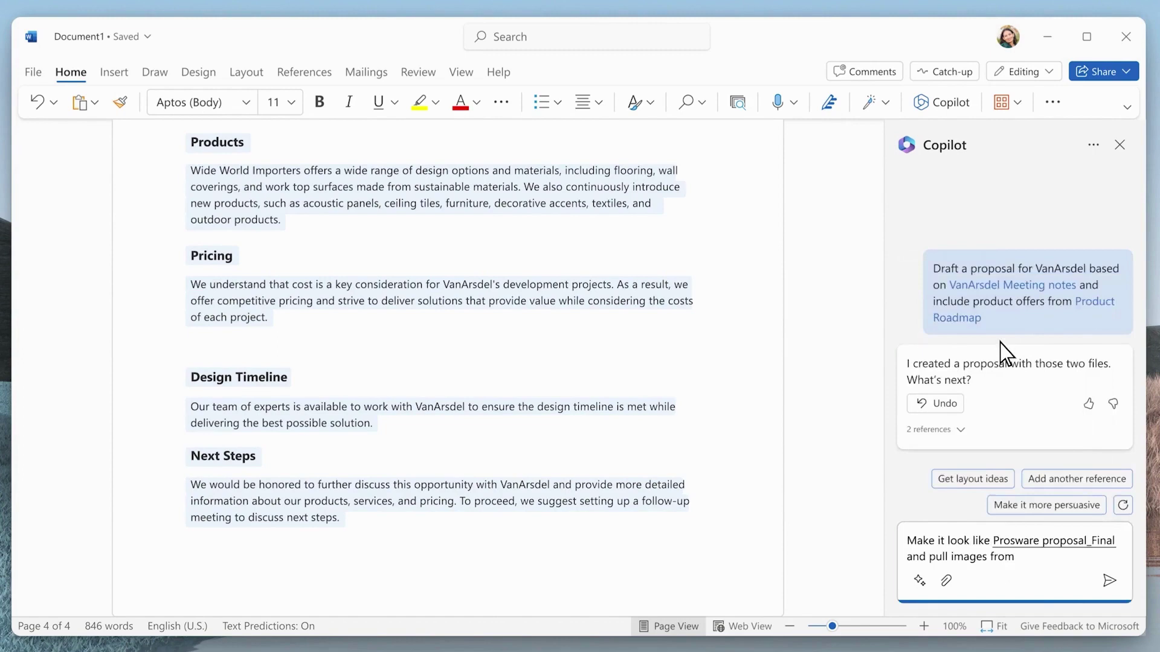
type(" @design")
left_click(999, 328)
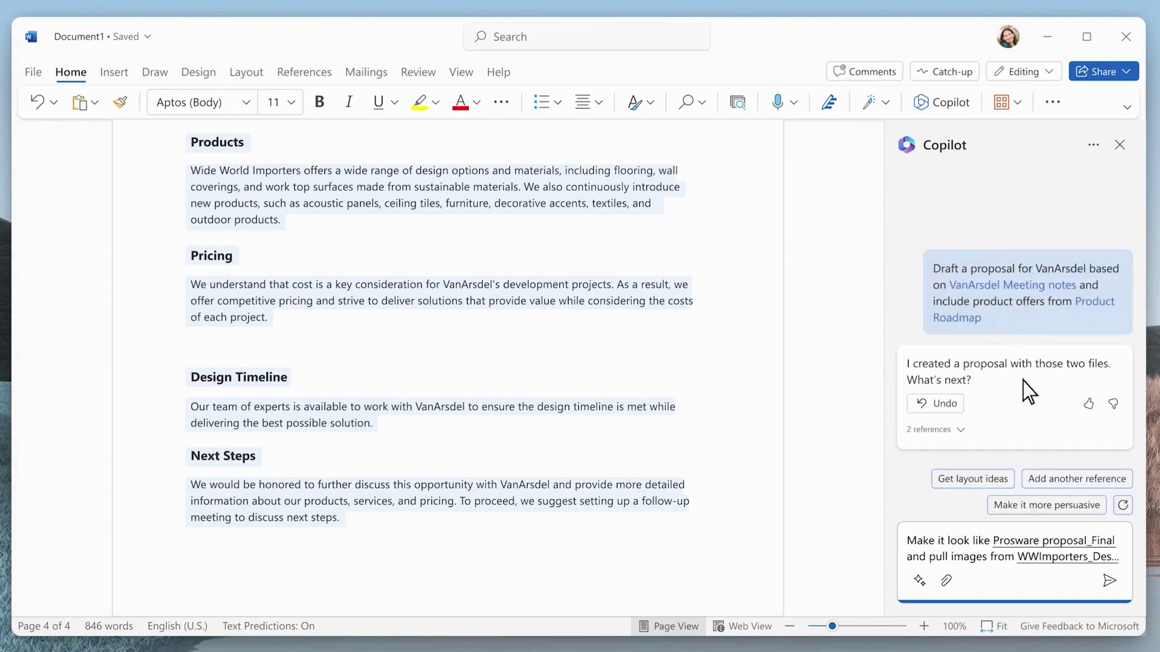
left_click(1109, 581)
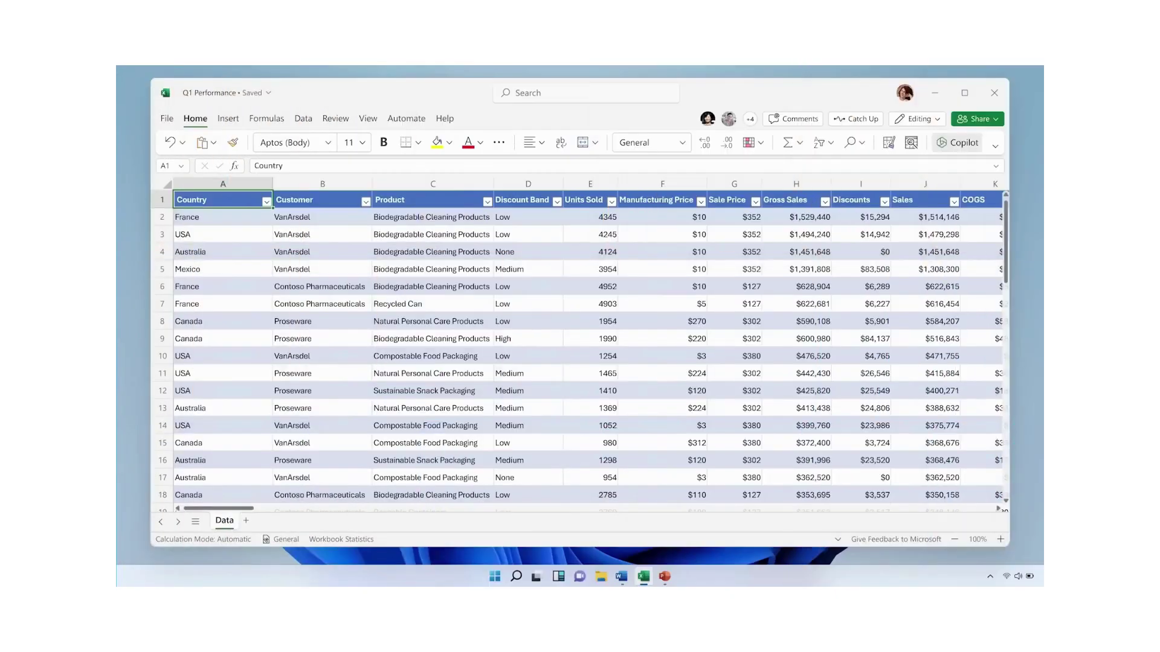
- Ask Copilot for three key trends this quarter, then for a breakdown of Proseware sales growth
left_click(966, 143)
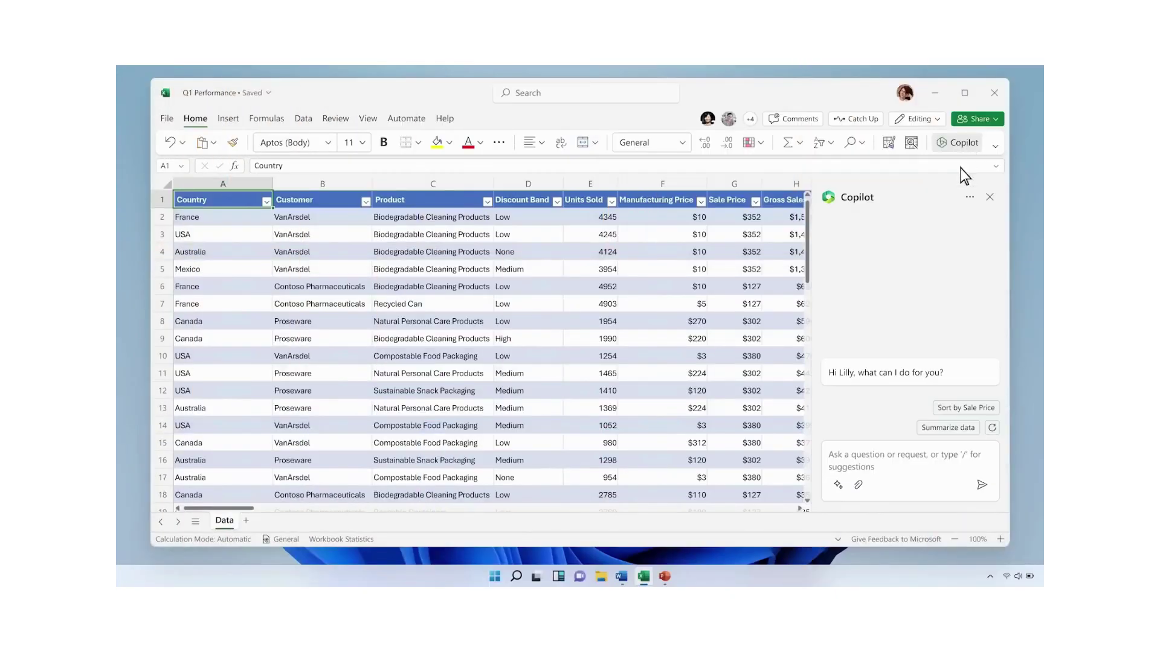
left_click(946, 462)
type("Analyze this quarter's business ")
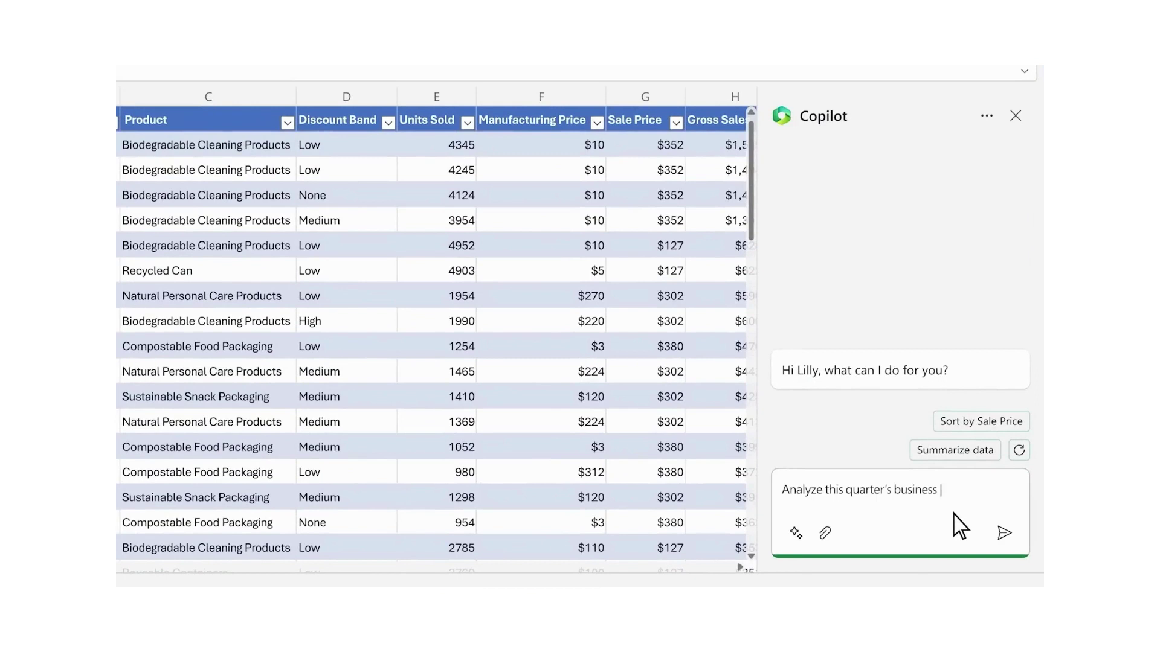
type("results and summarize three key trends")
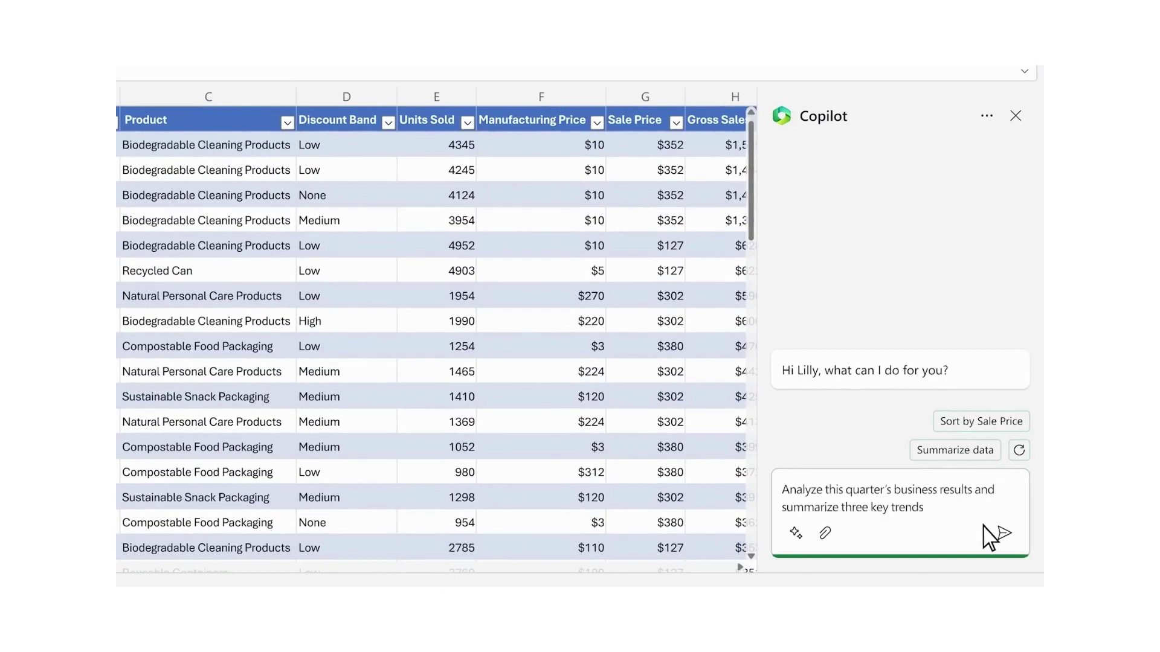
left_click(1004, 533)
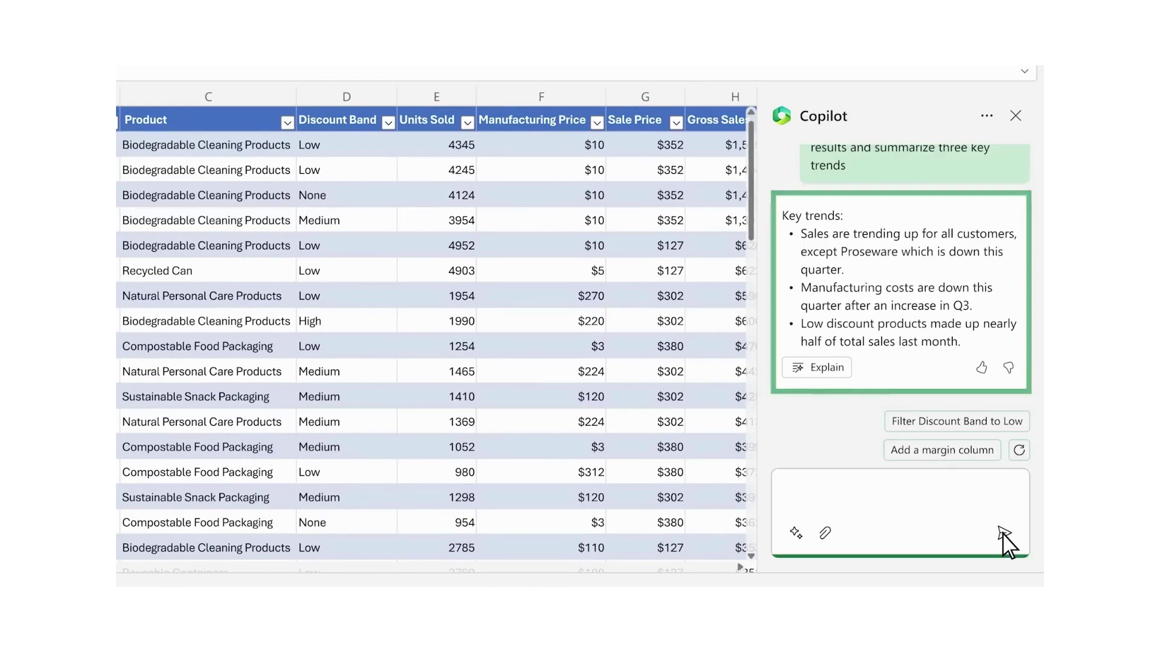
type("Show me a breakdown of Proseware sales growth.")
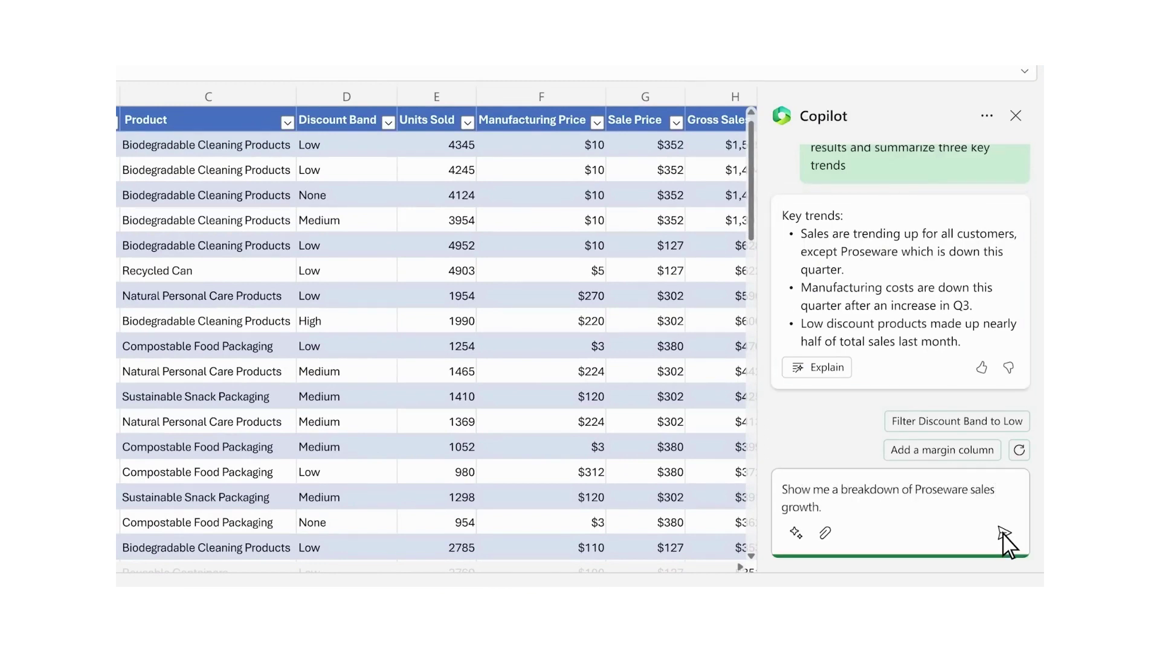
left_click(1002, 533)
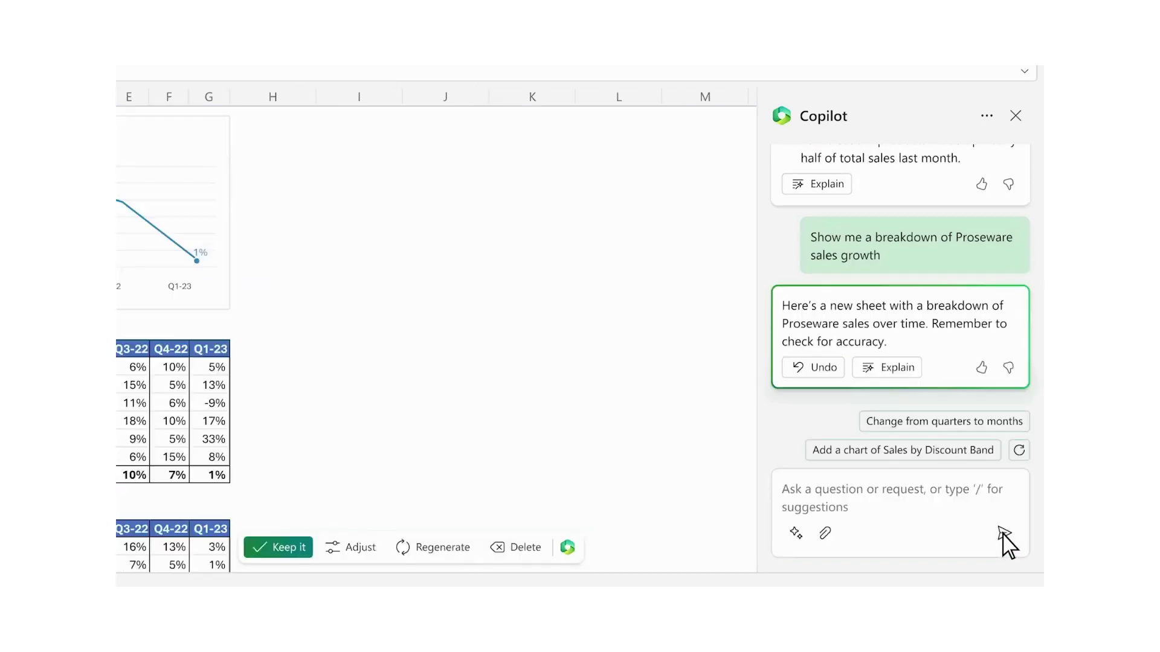
- Keep the Proseware breakdown sheet and apply Copilot's colour coding showing what drove the growth decline
left_click(478, 520)
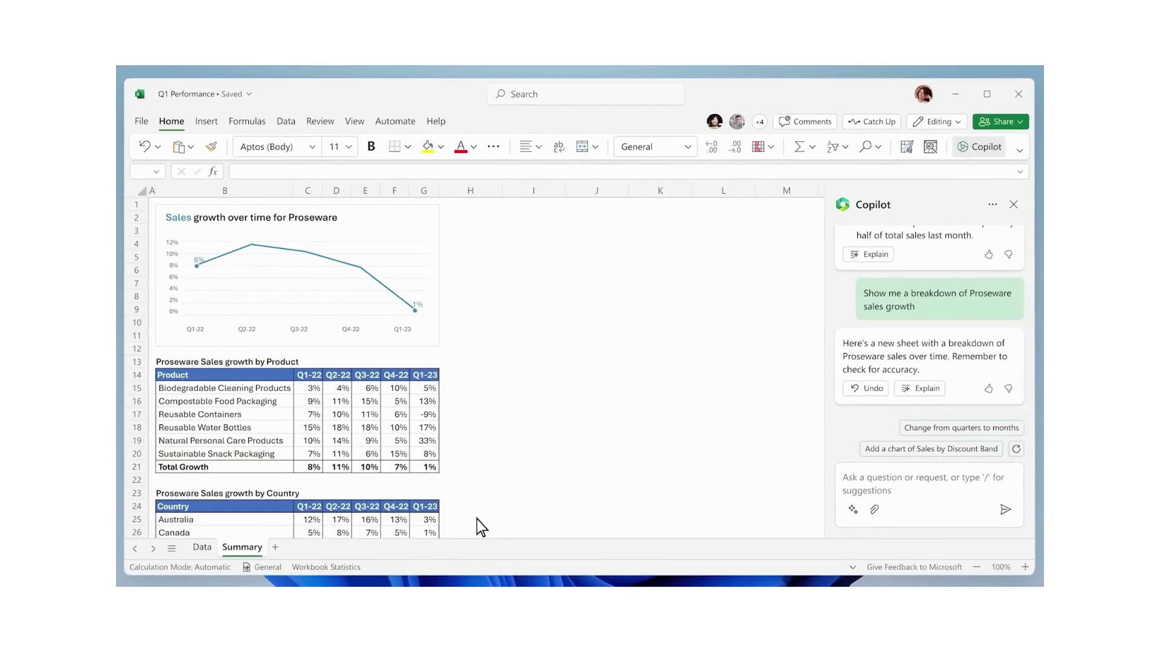
left_click(955, 504)
type("Help me visualize what contributed to the decl")
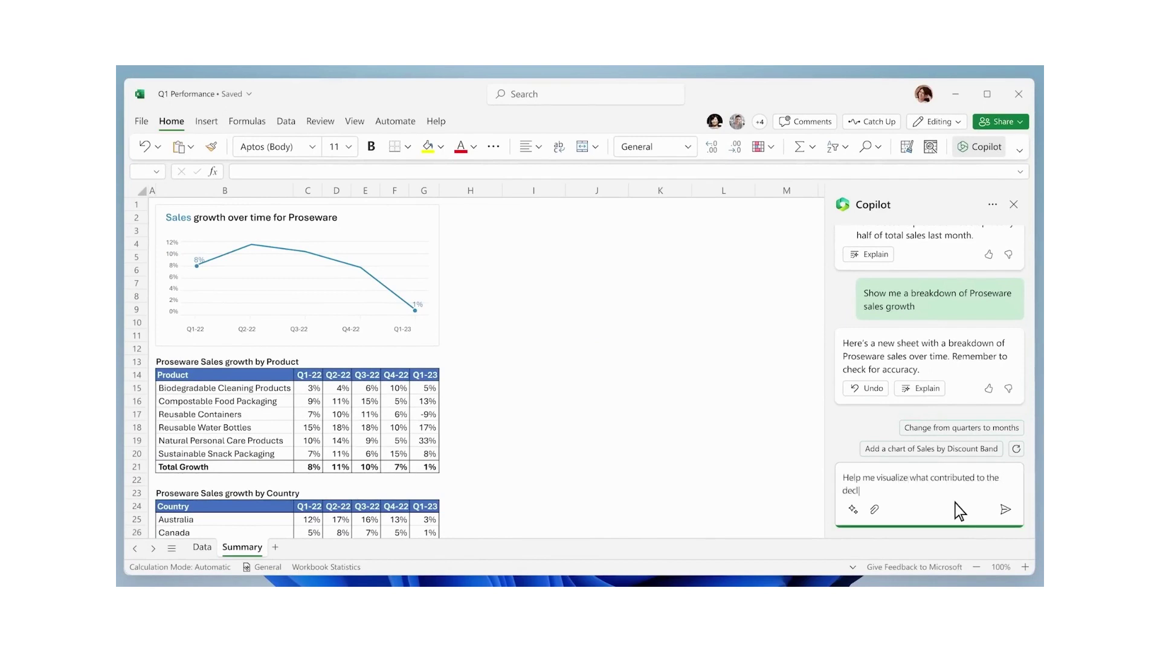
type("ine in sales growth")
left_click(1006, 510)
left_click(856, 388)
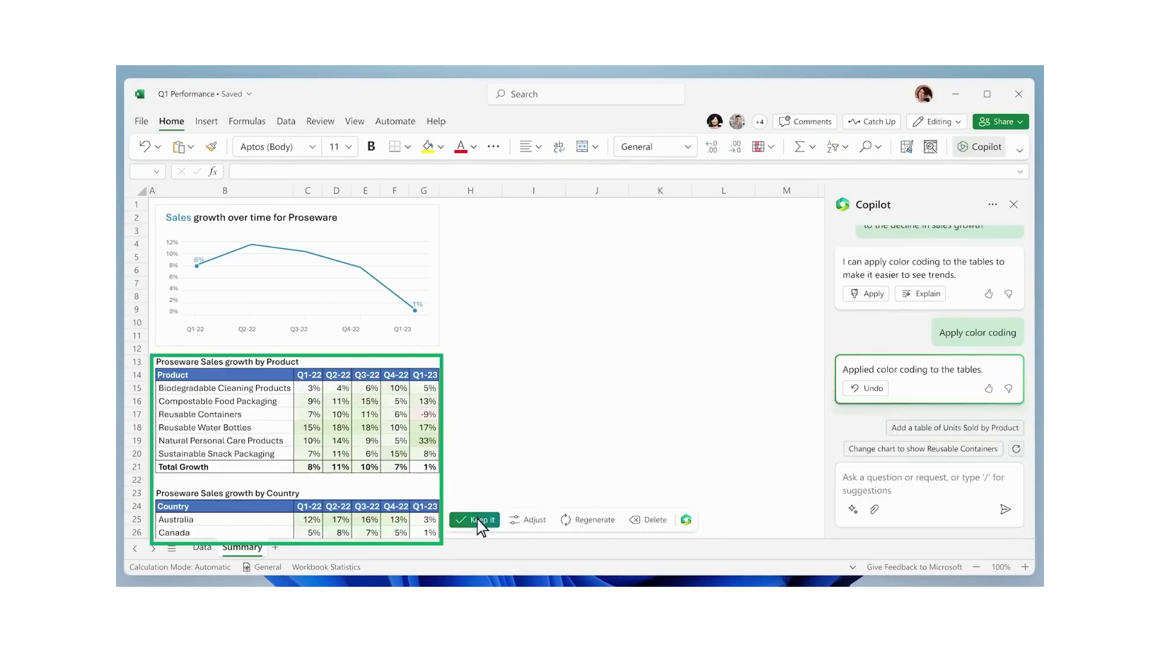
left_click(477, 520)
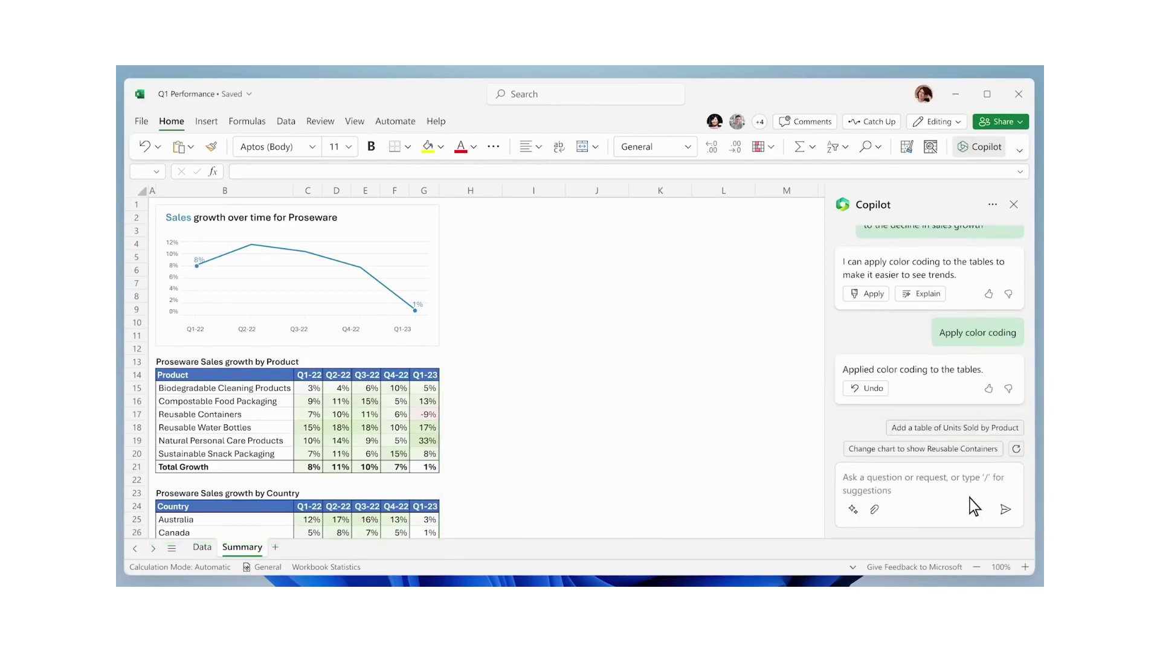
- Ask what would have happened if Reusable Containers had kept the prior quarter's growth
left_click(966, 502)
type("What would have happened if Reusable ")
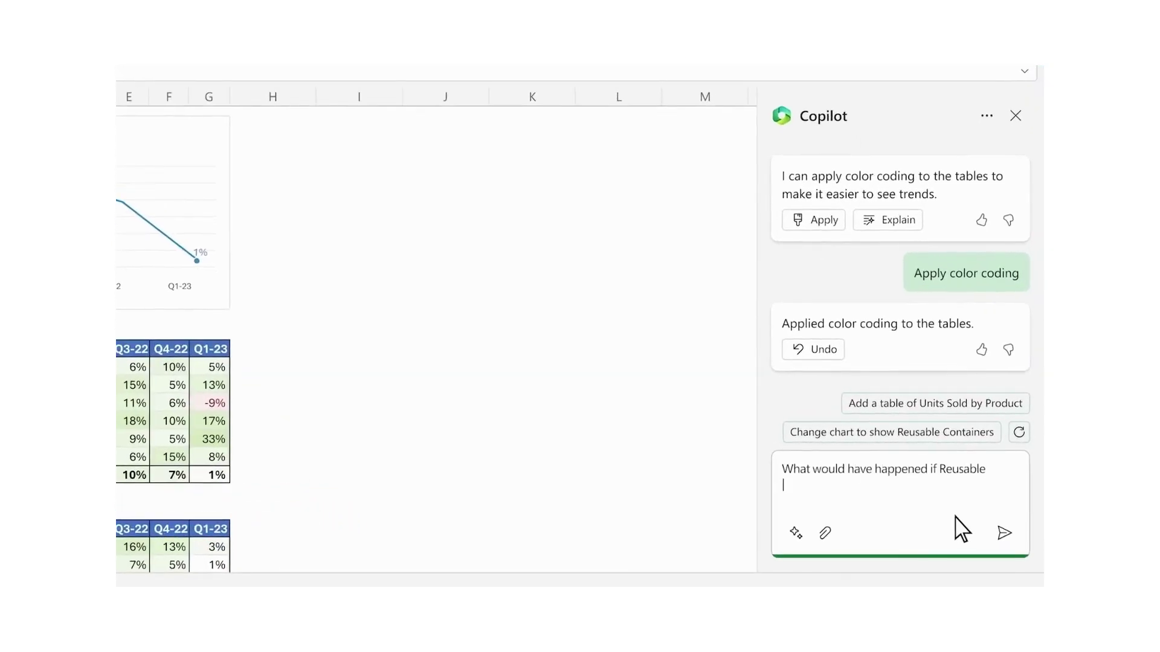
type("Containers had maintained the prior quarter's growth rate?")
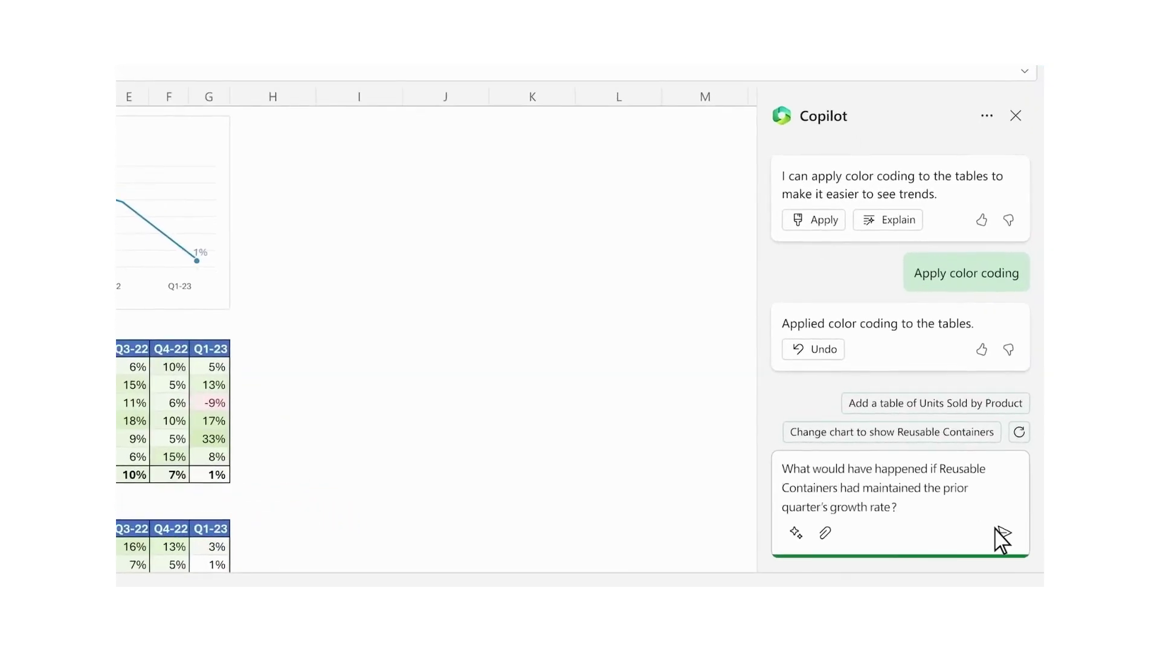
left_click(1002, 540)
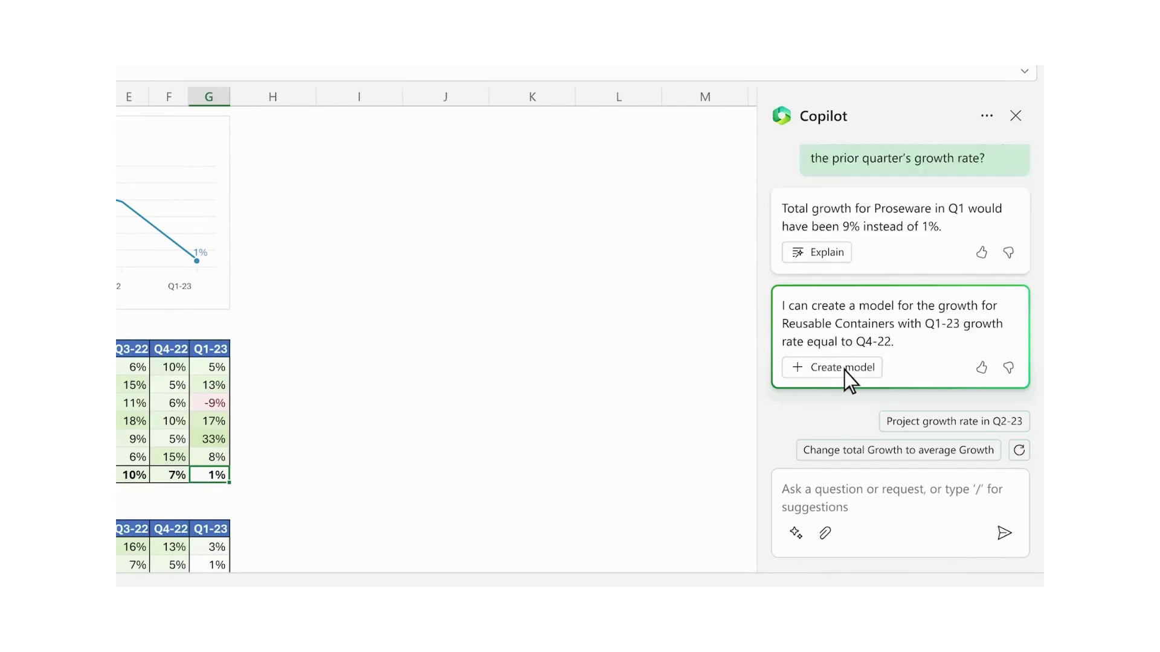
- Create and keep a Reusable Containers growth model, then have Copilot explain how it works
left_click(838, 371)
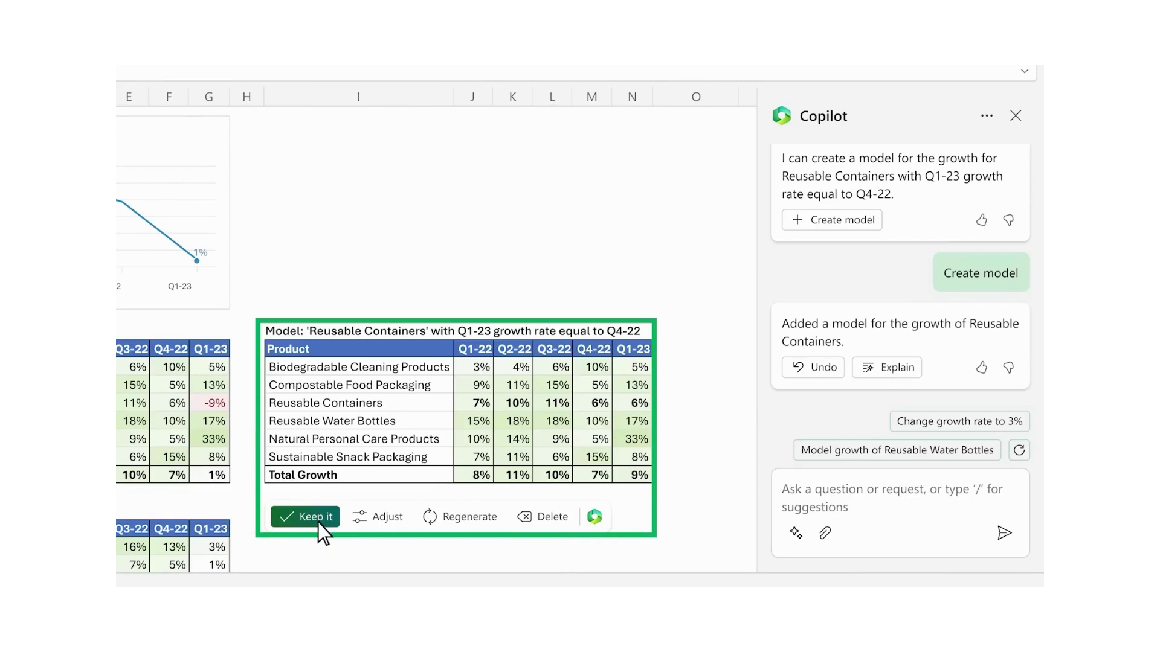
left_click(331, 518)
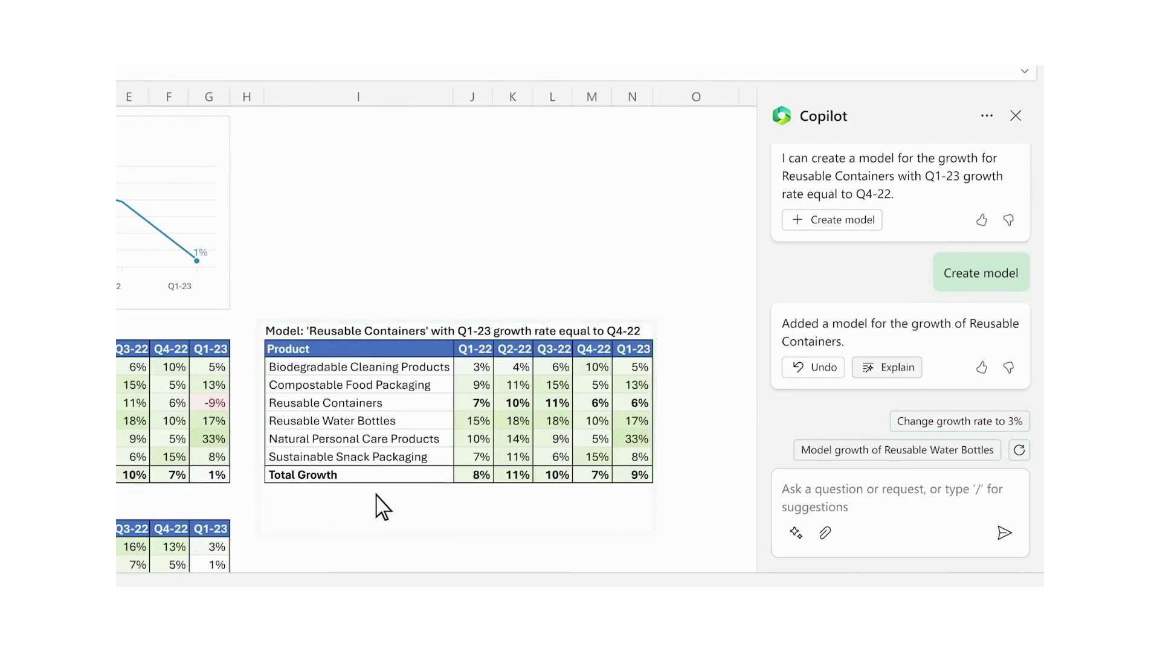
left_click(896, 368)
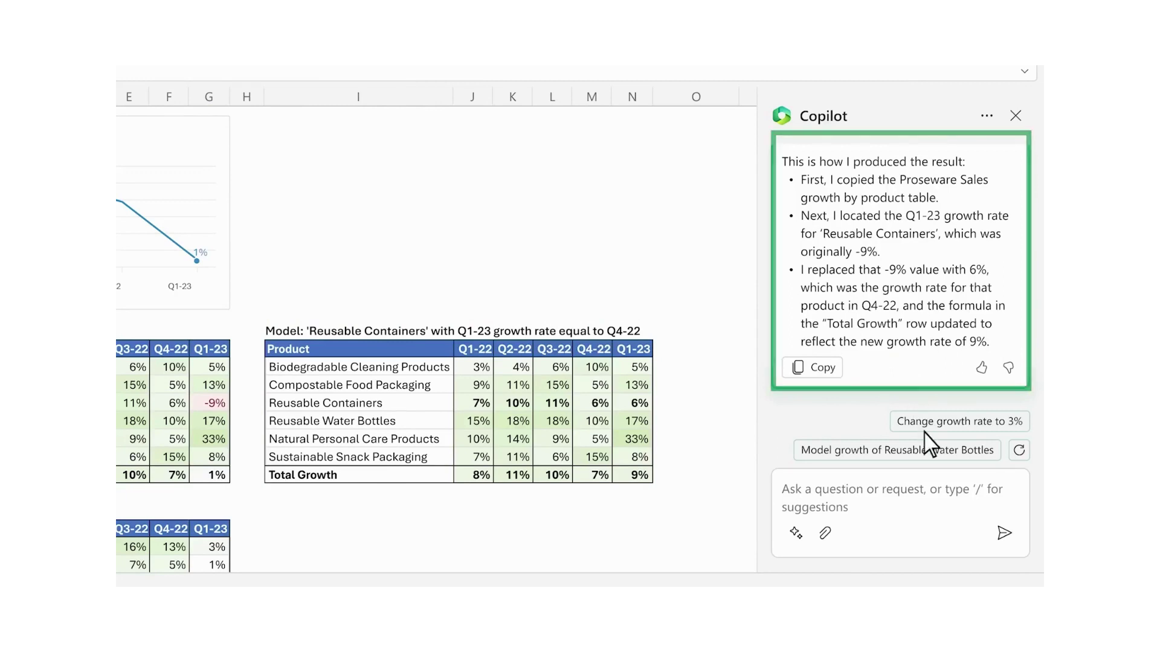
- Ask for the impact on Proseware's growth sales trends and add the projected trend chart to the grid
left_click(955, 527)
type("Show me the impact this would have had on the growth sales trends for Proseware")
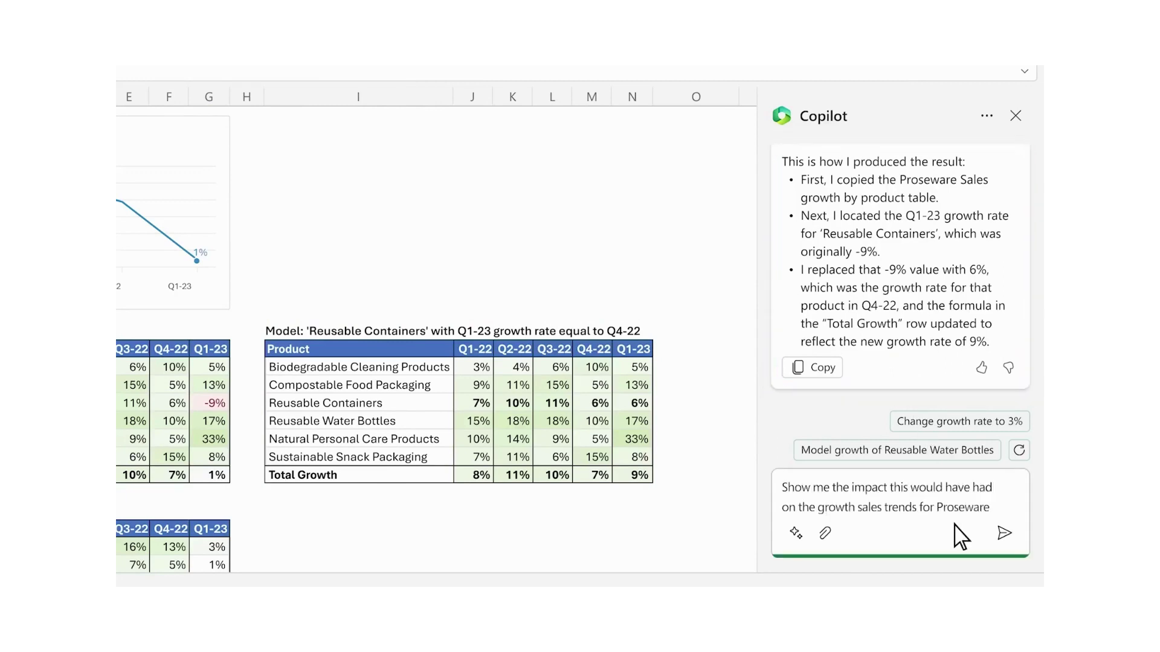
key("Return")
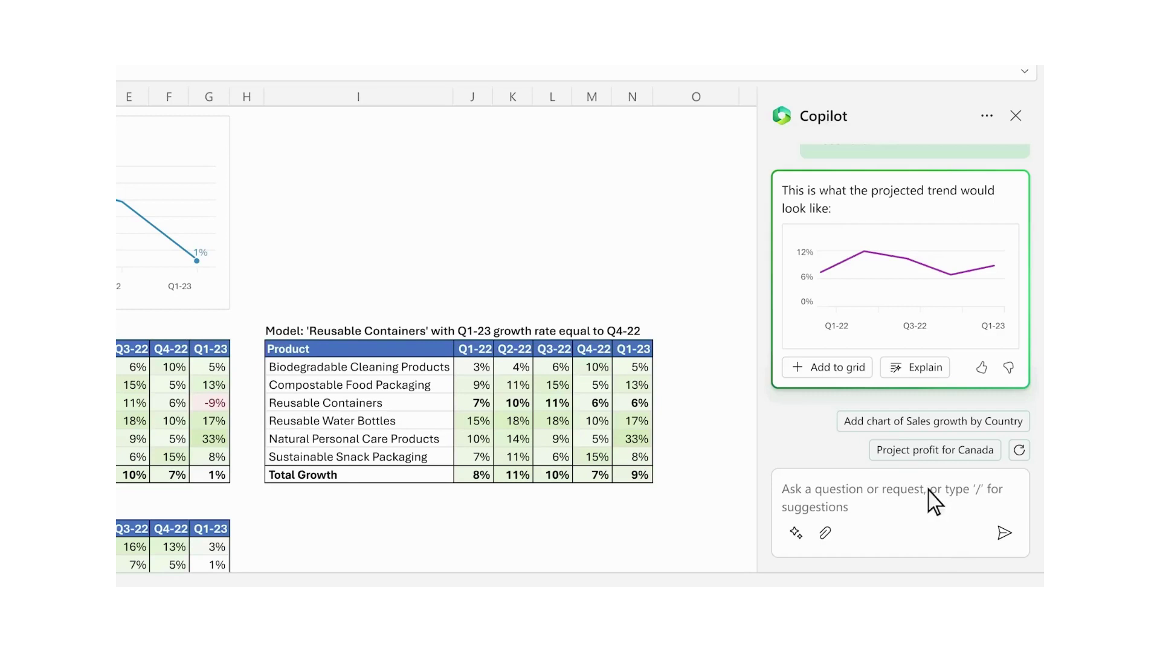
left_click(841, 443)
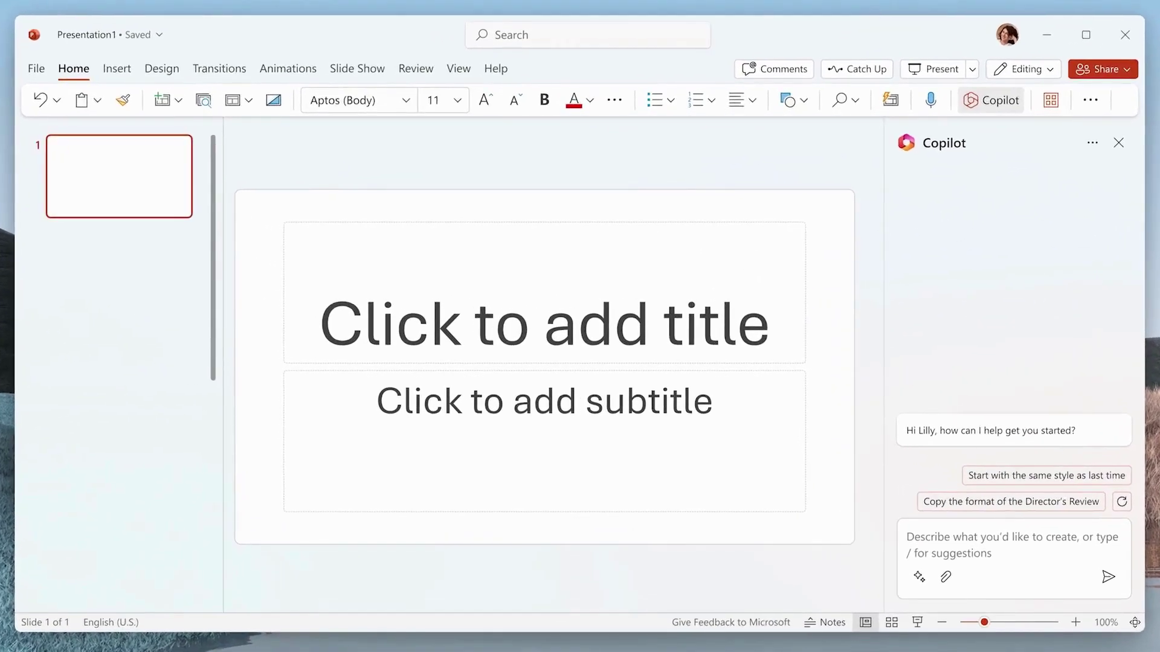
- Ask Copilot to create a presentation based on the VanArsdel_Proposal document
left_click(1077, 550)
type("Create a ")
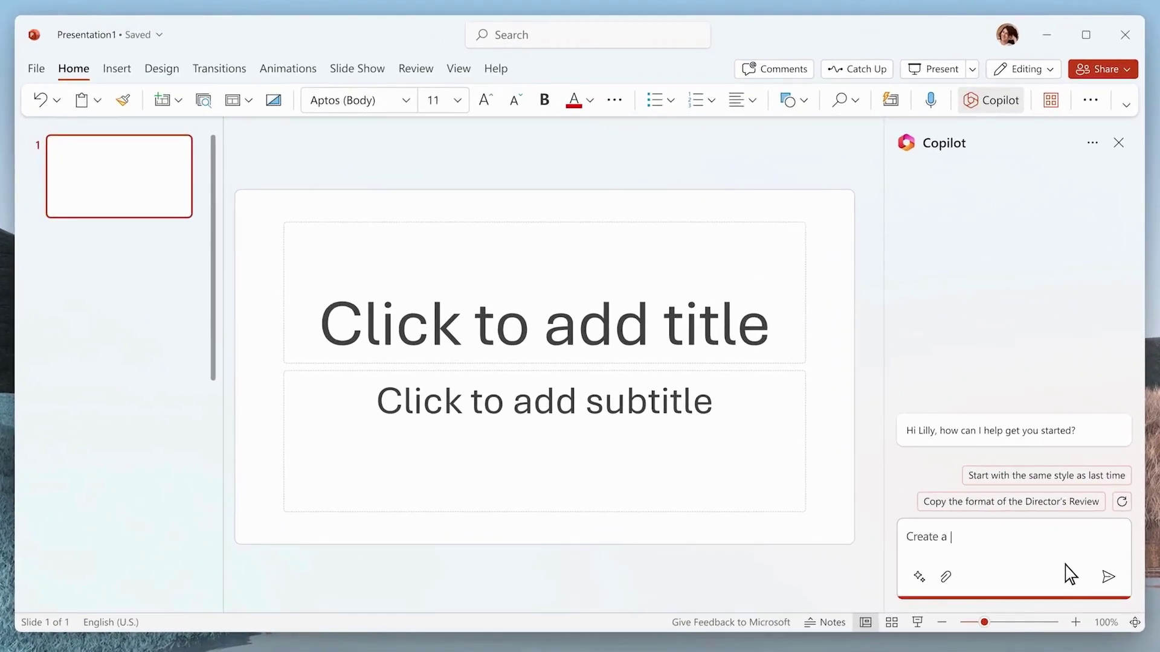
type("presentation based on @V")
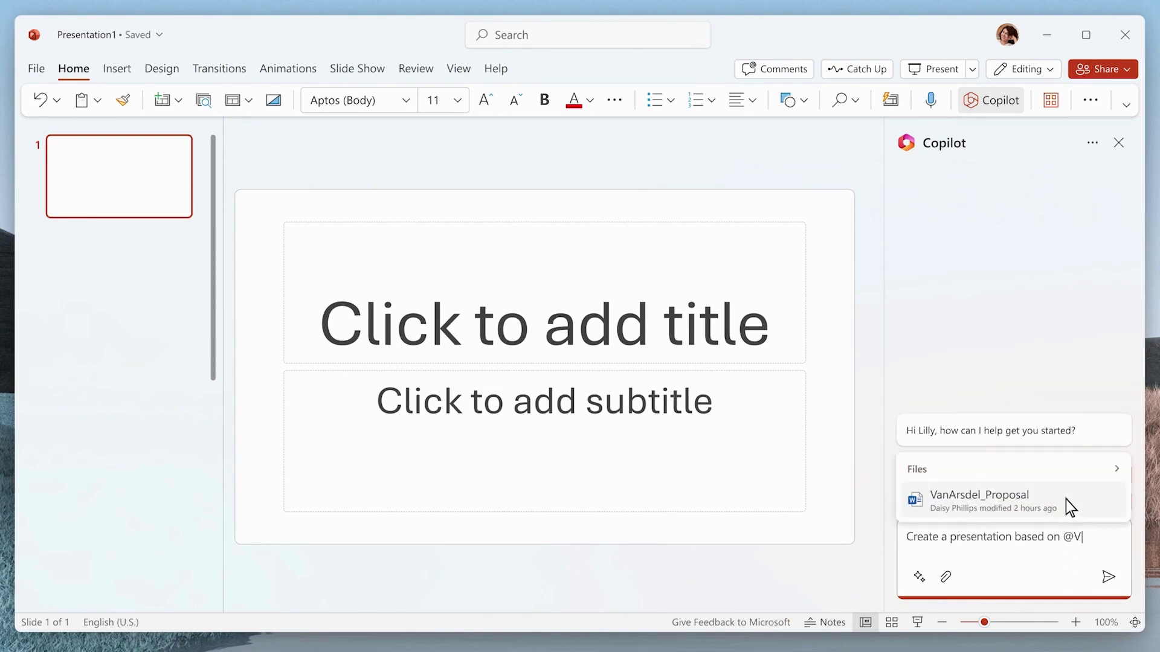
left_click(1064, 501)
left_click(1109, 580)
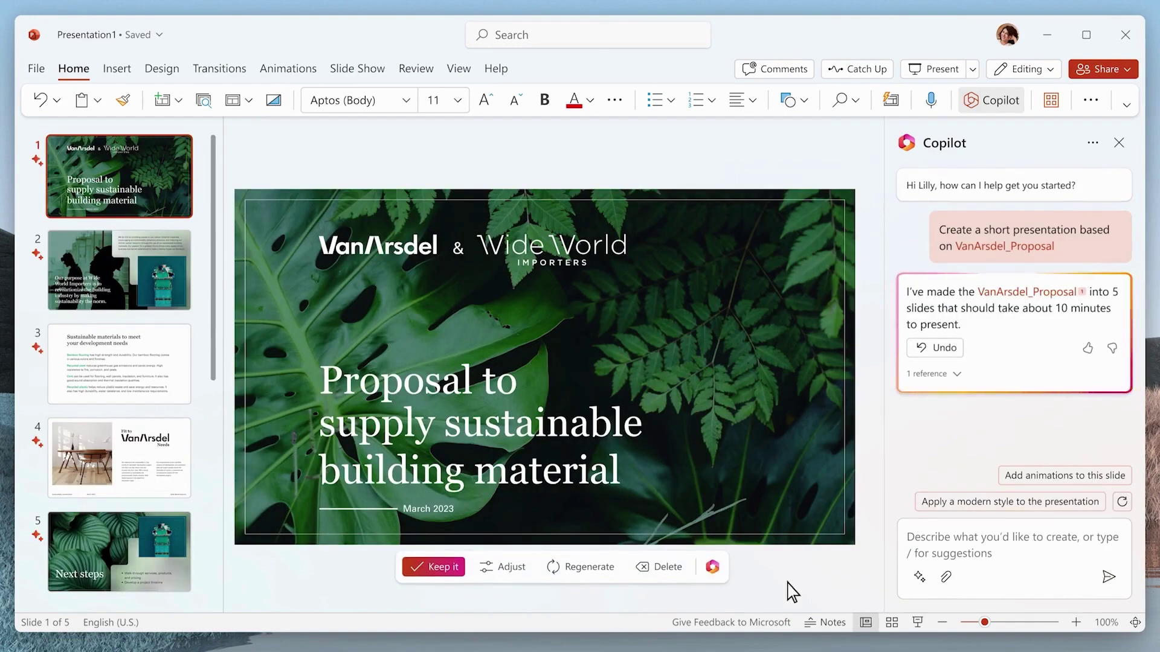
- Keep the deck and add a slide on the cost benefits of sustainable materials after slide 2
left_click(436, 573)
left_click(178, 257)
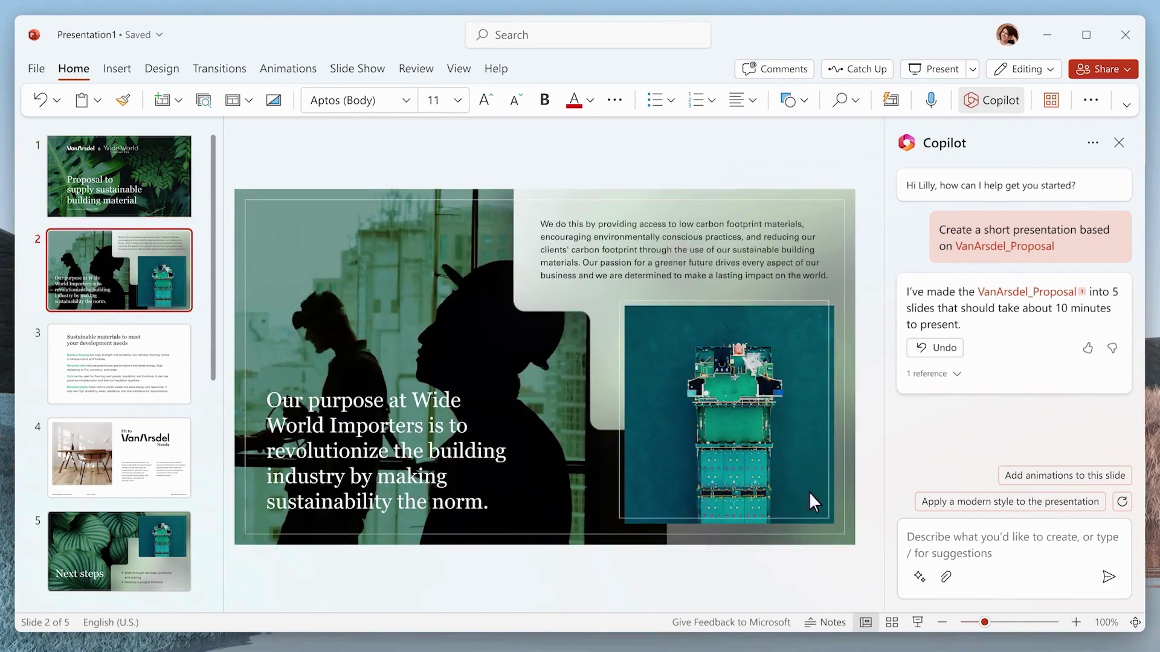
left_click(1000, 565)
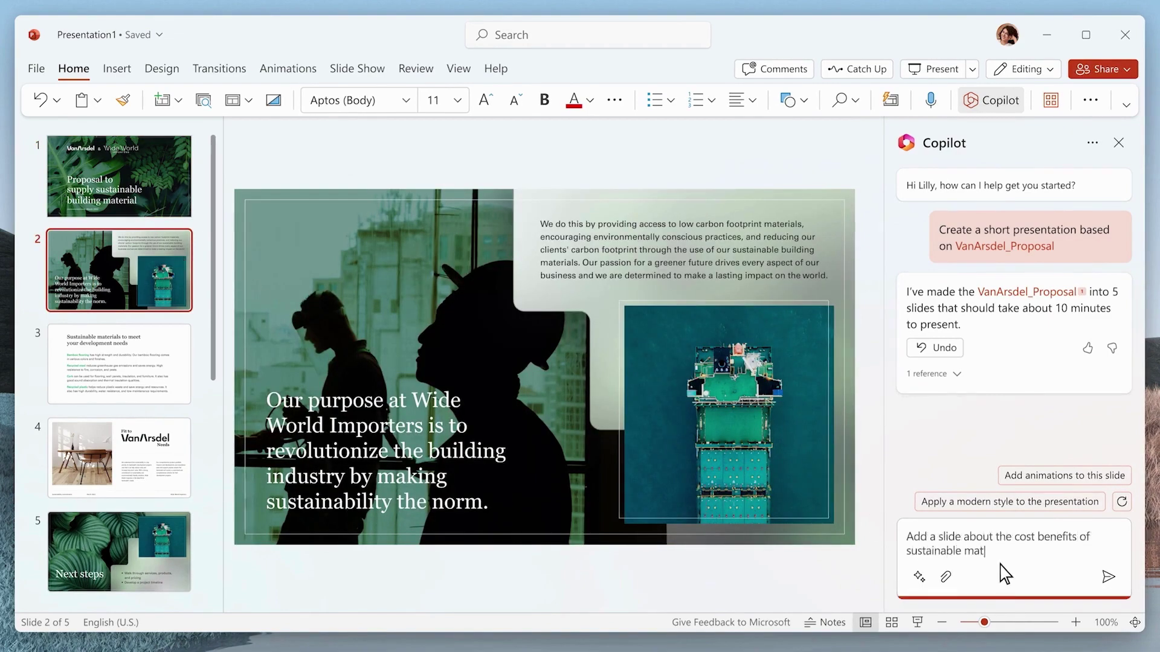
left_click(1108, 579)
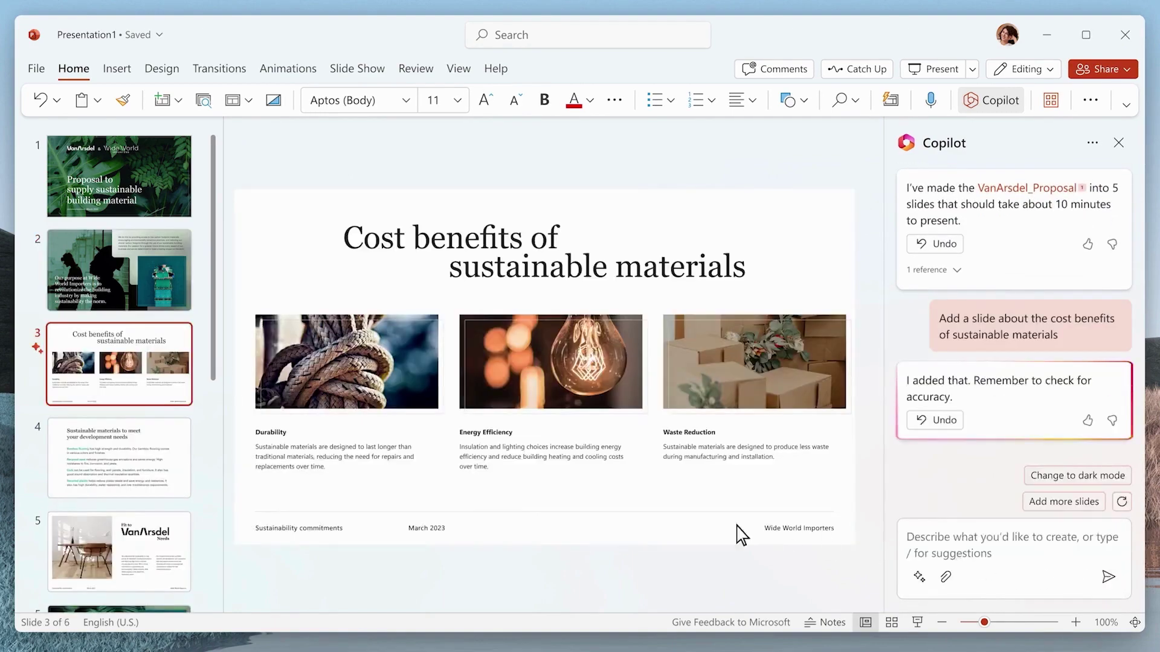
left_click(185, 460)
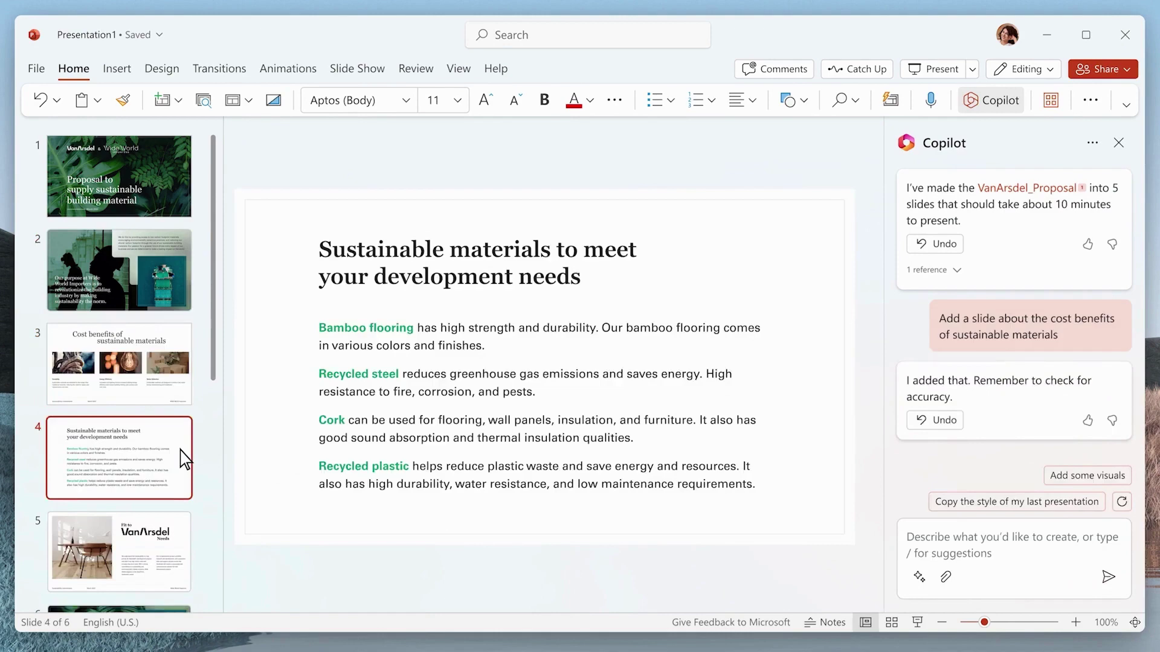
- Turn slide 4 into a visual picture layout, move its text to speaker notes, and add animations
left_click(985, 571)
type("Make this slide more visual and move the")
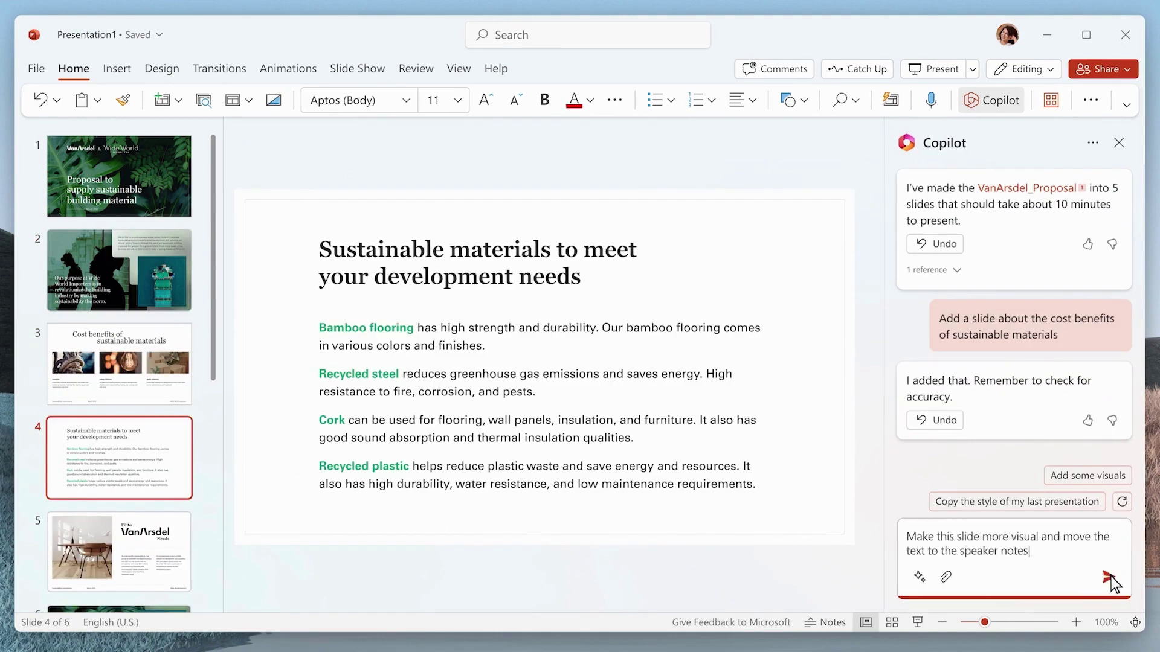
left_click(1108, 578)
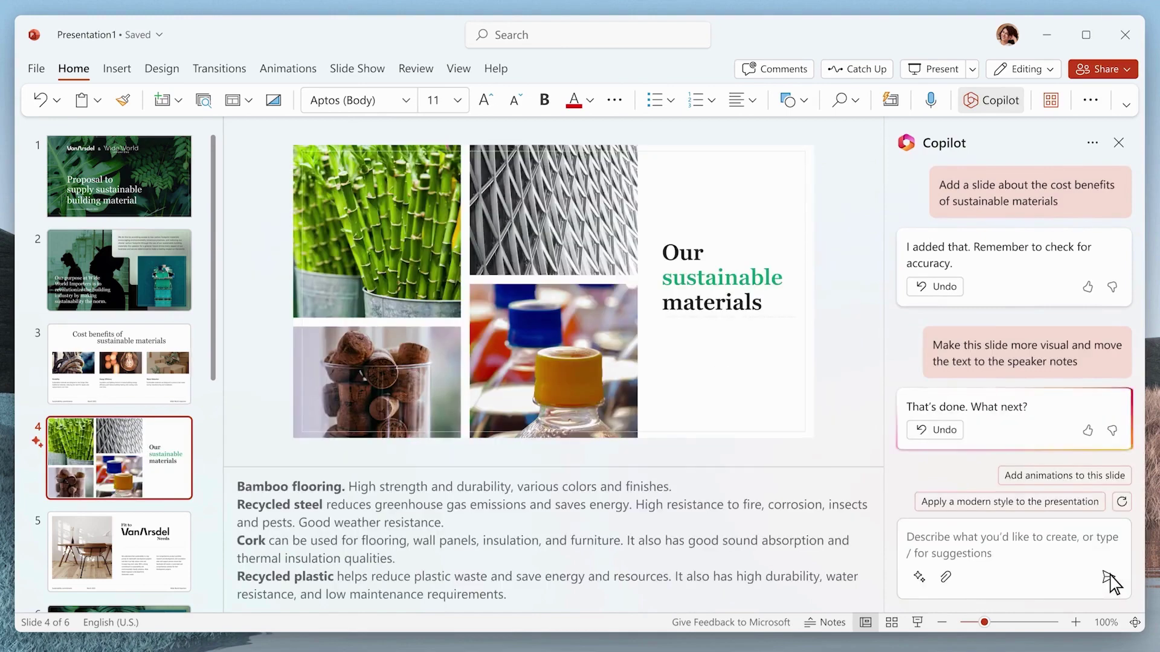
left_click(1074, 477)
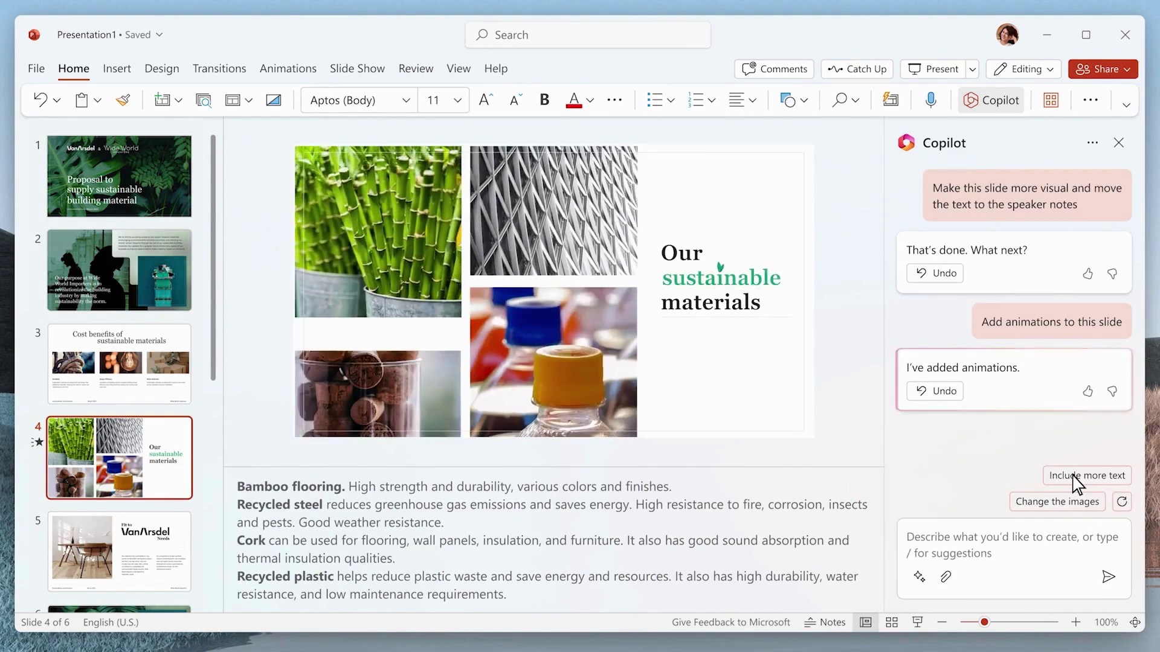
- Review slide 5 and the Next steps slide along with their speaker notes
scroll(205, 451, "down", 2)
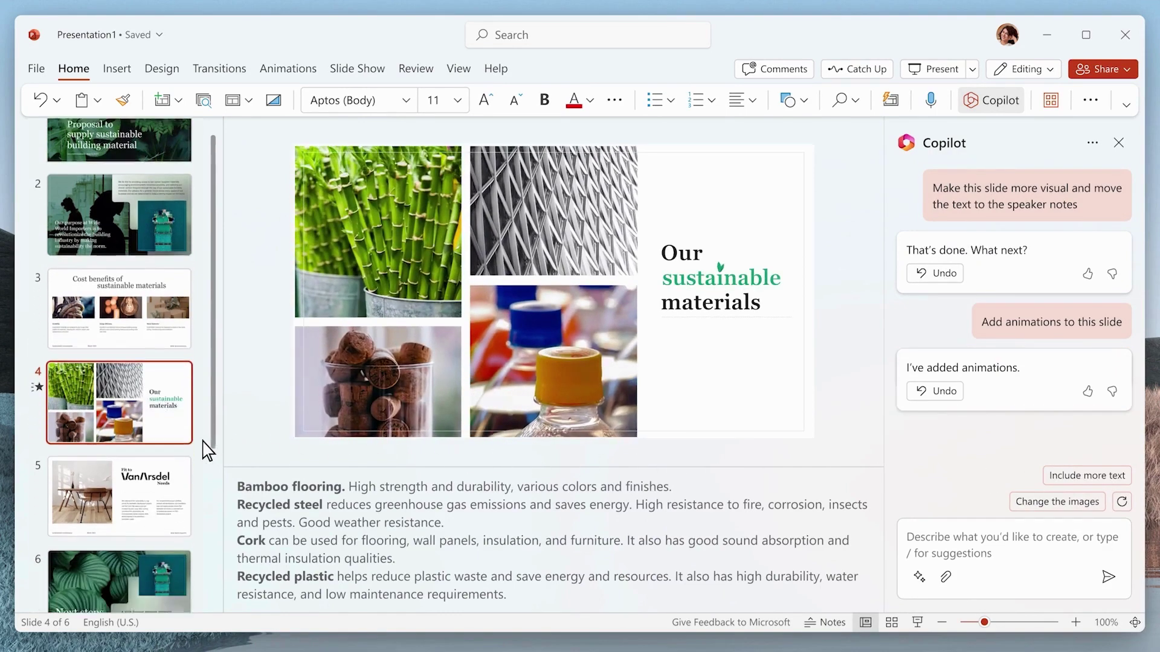
scroll(205, 451, "down", 1)
left_click(171, 464)
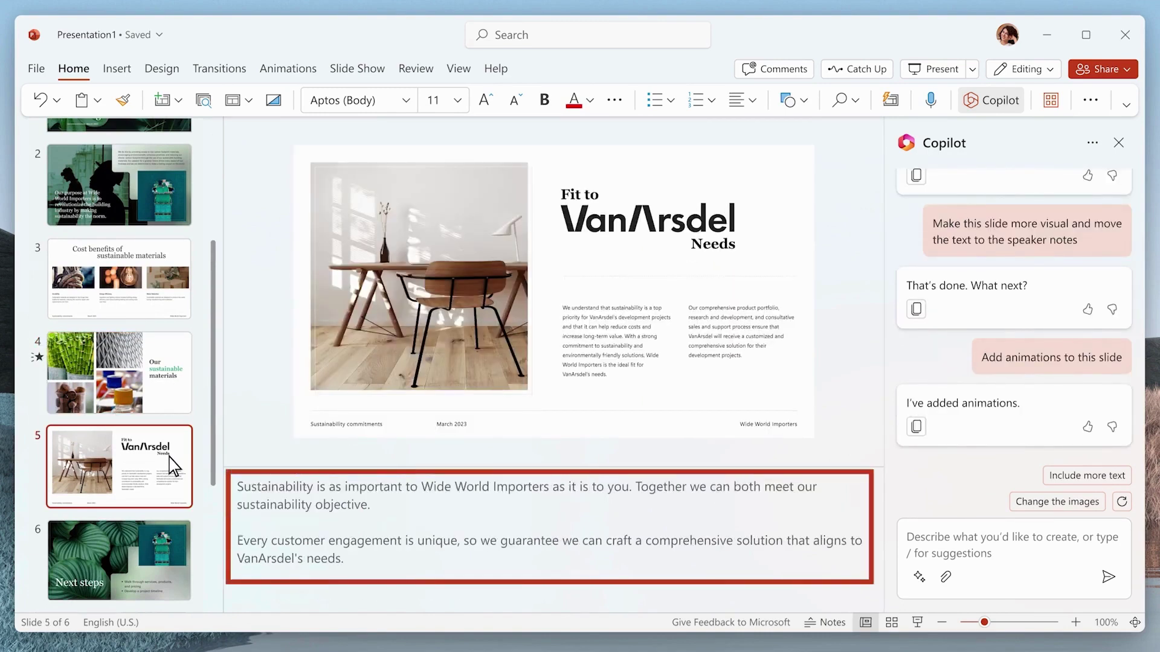
left_click(170, 540)
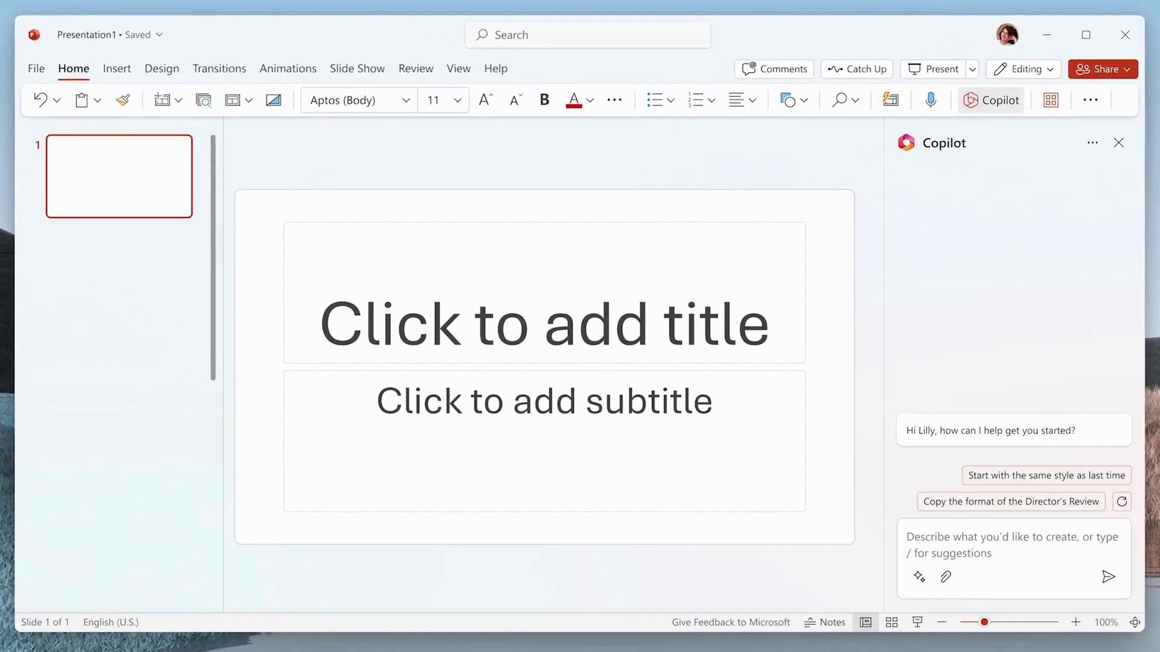
- Rebuild and keep the 5-slide deck from VanArsdel_Proposal, then write a cost-benefits slide request on slide 2
left_click(1086, 554)
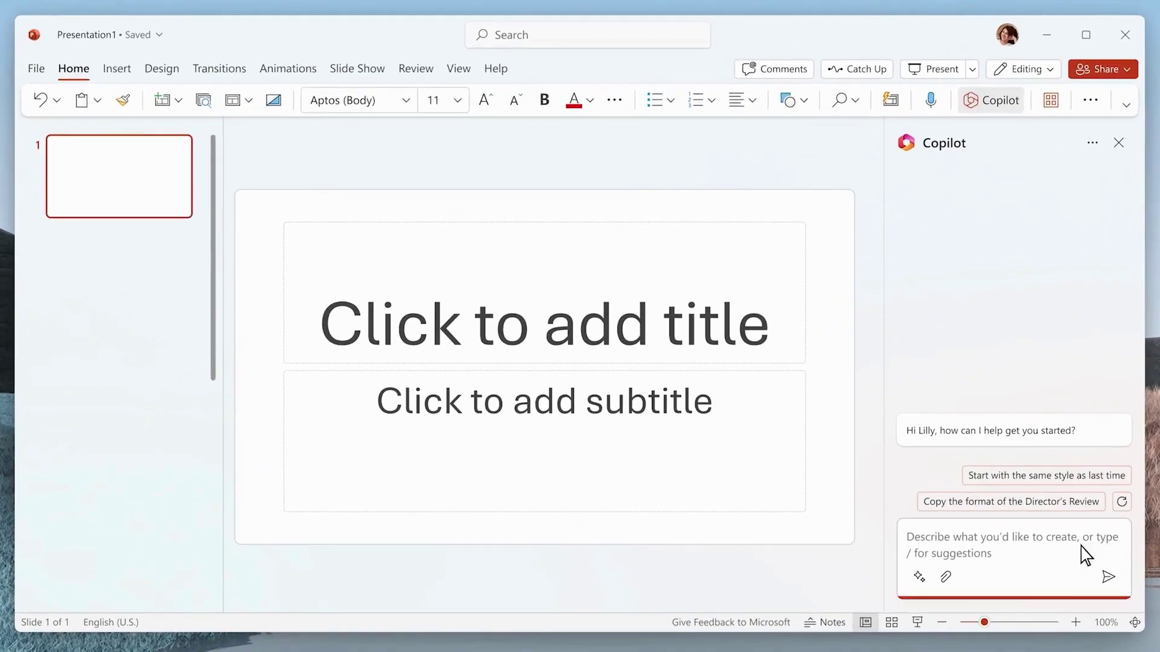
type("Create a present")
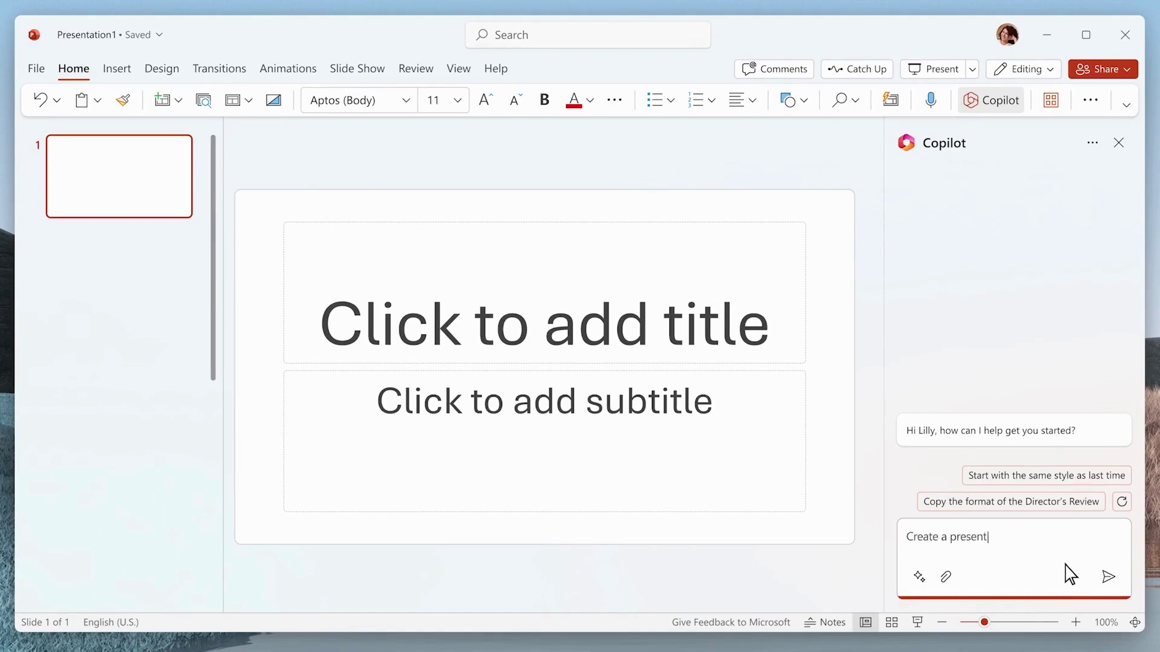
type("ation based on @V")
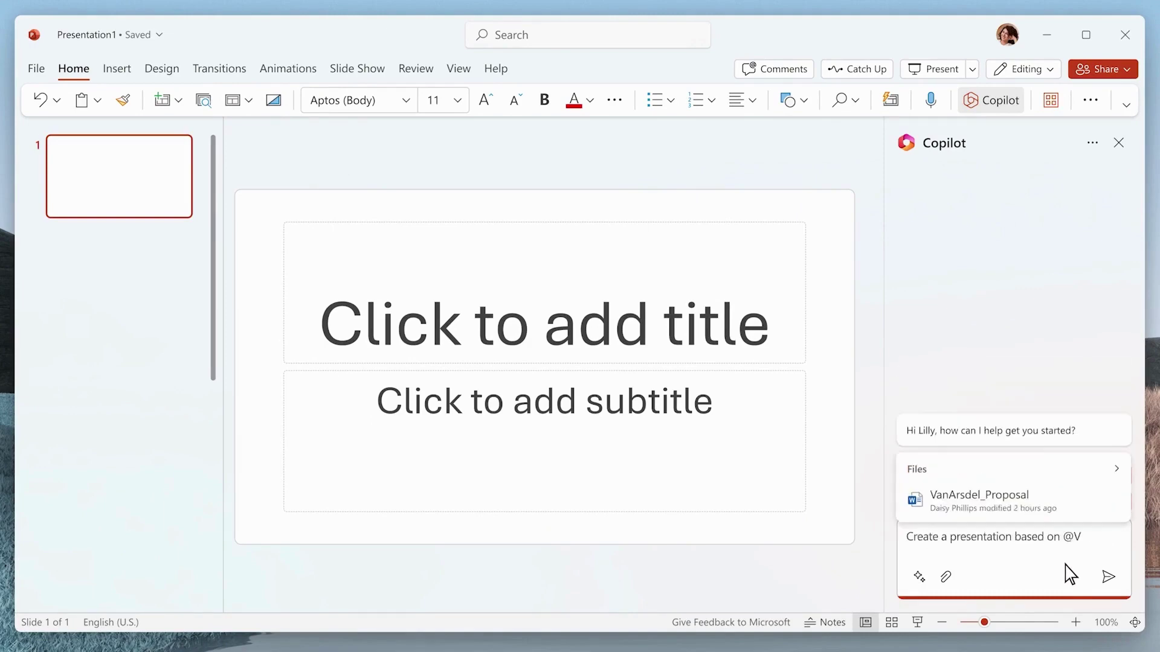
left_click(1065, 499)
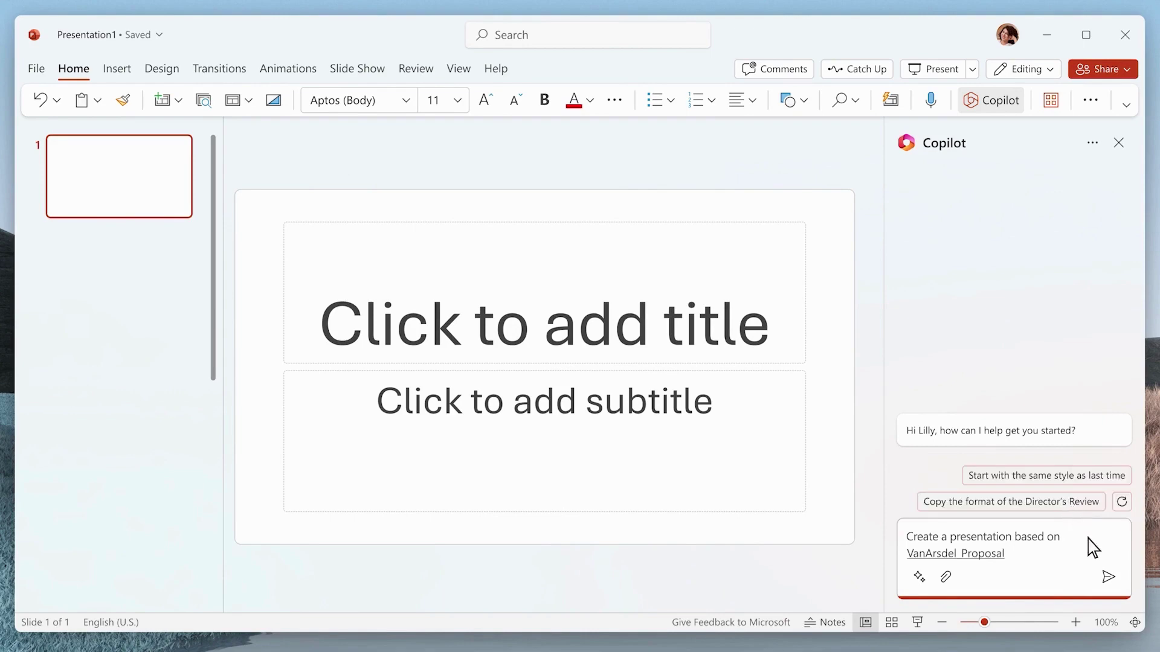
left_click(1108, 579)
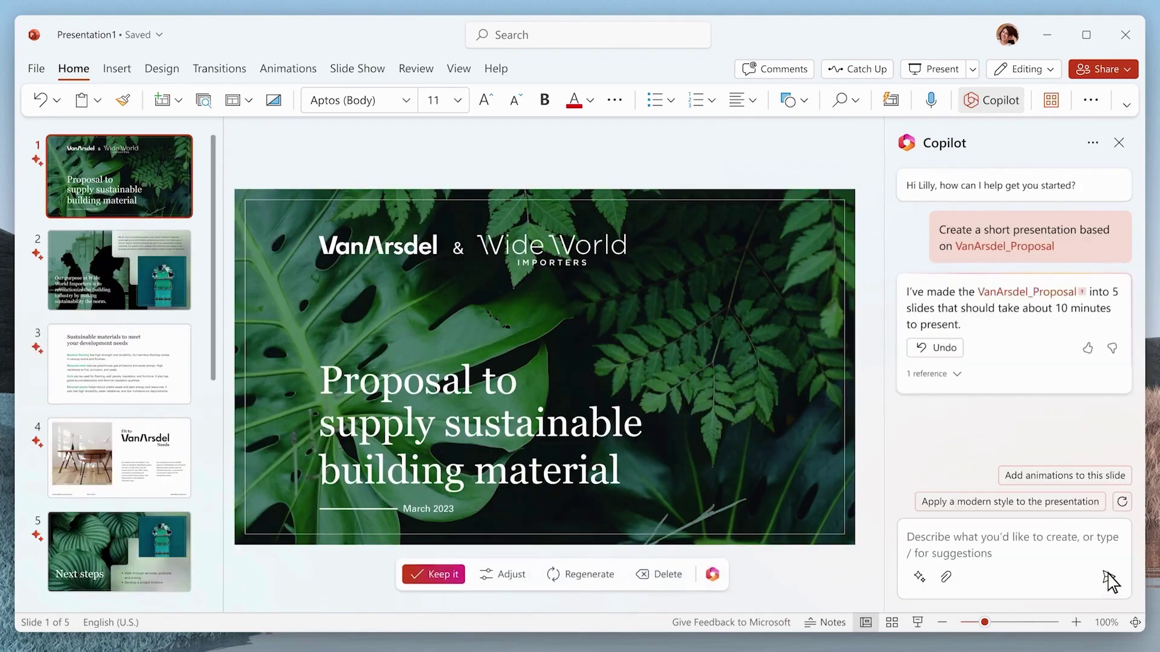
left_click(435, 578)
left_click(178, 255)
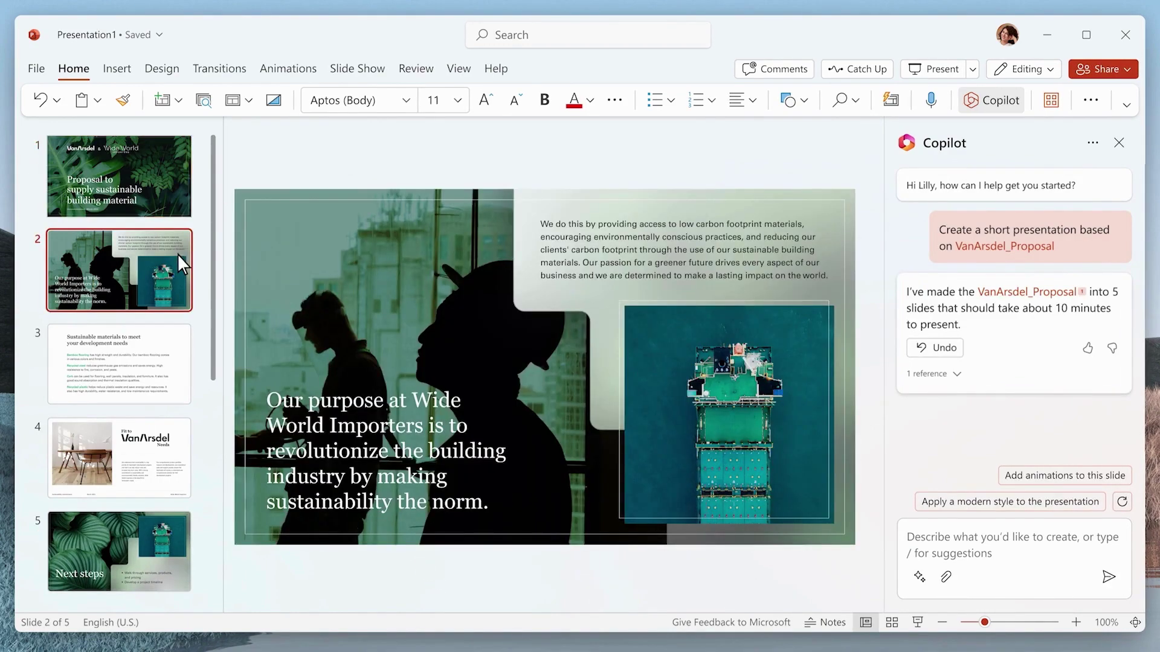
left_click(1000, 565)
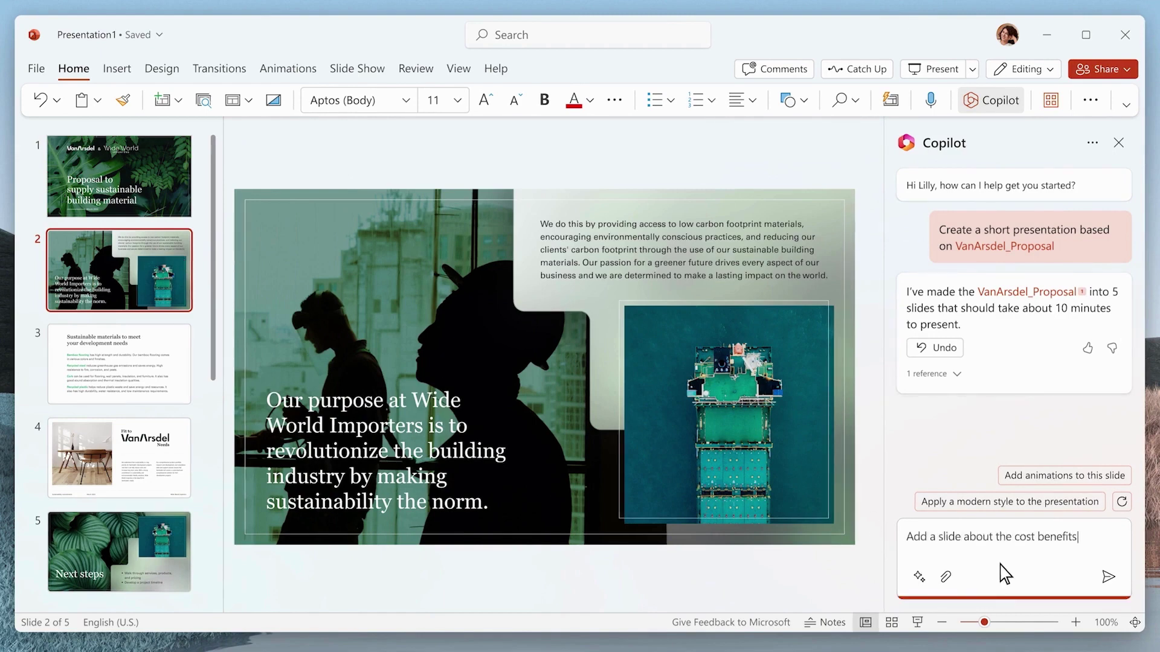
- Add the cost benefits slide, then make slide 4 image-based with notes-moved text and animations
left_click(1109, 578)
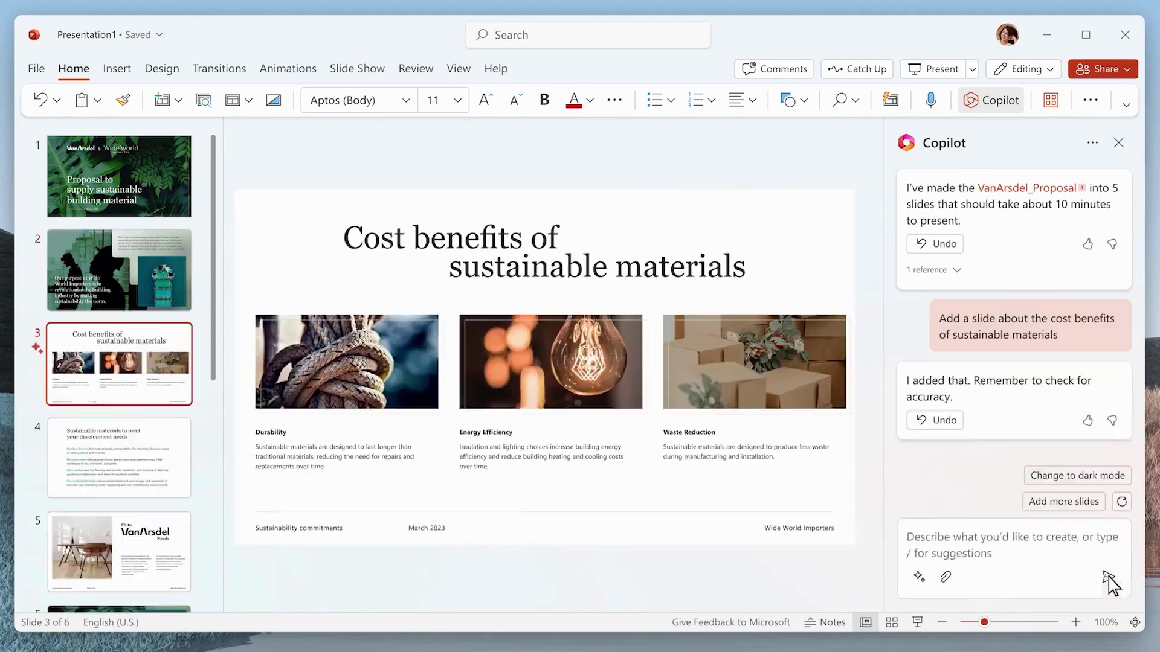
left_click(184, 459)
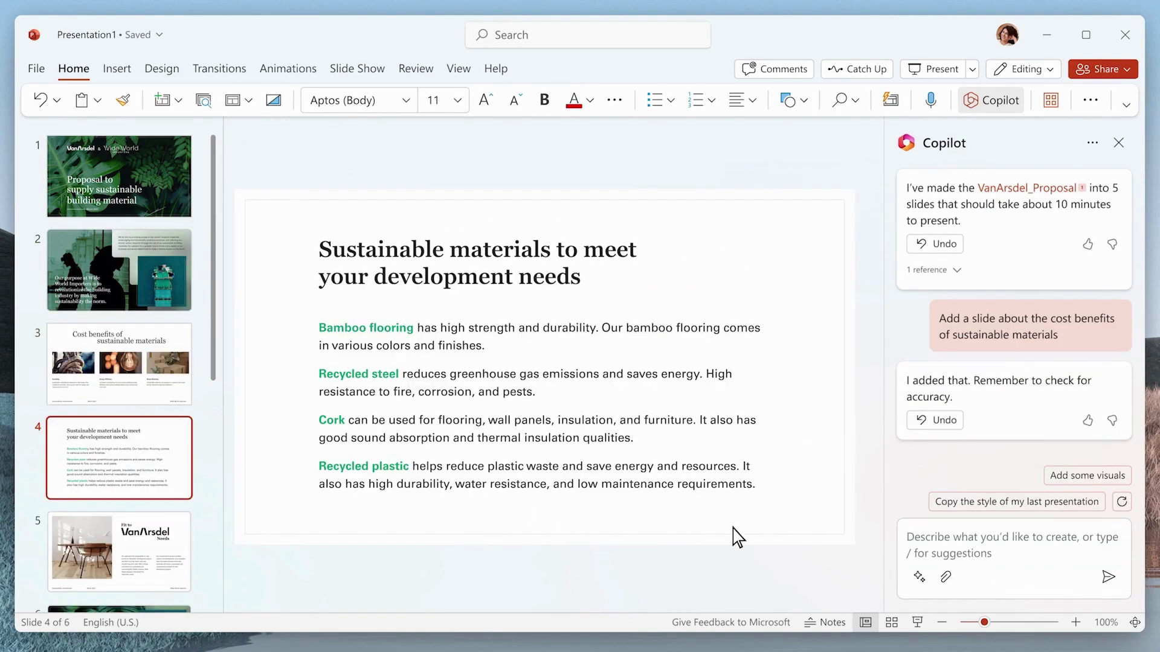
left_click(984, 574)
type("Make this slide more visual and move the text to the speaker notes")
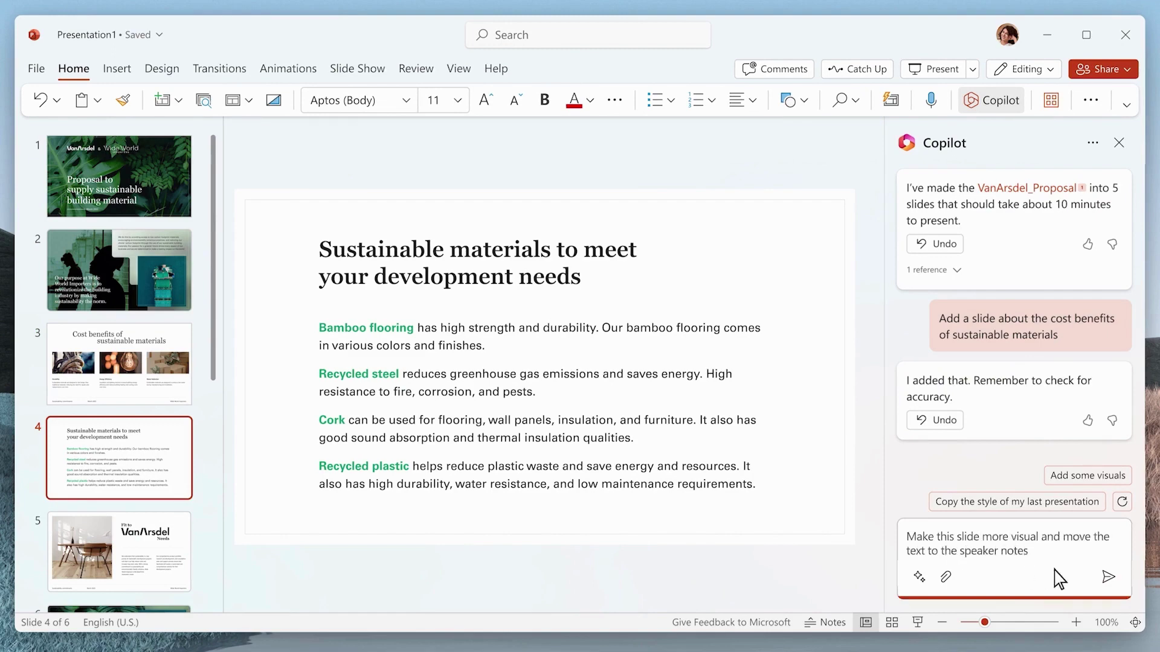
left_click(1109, 579)
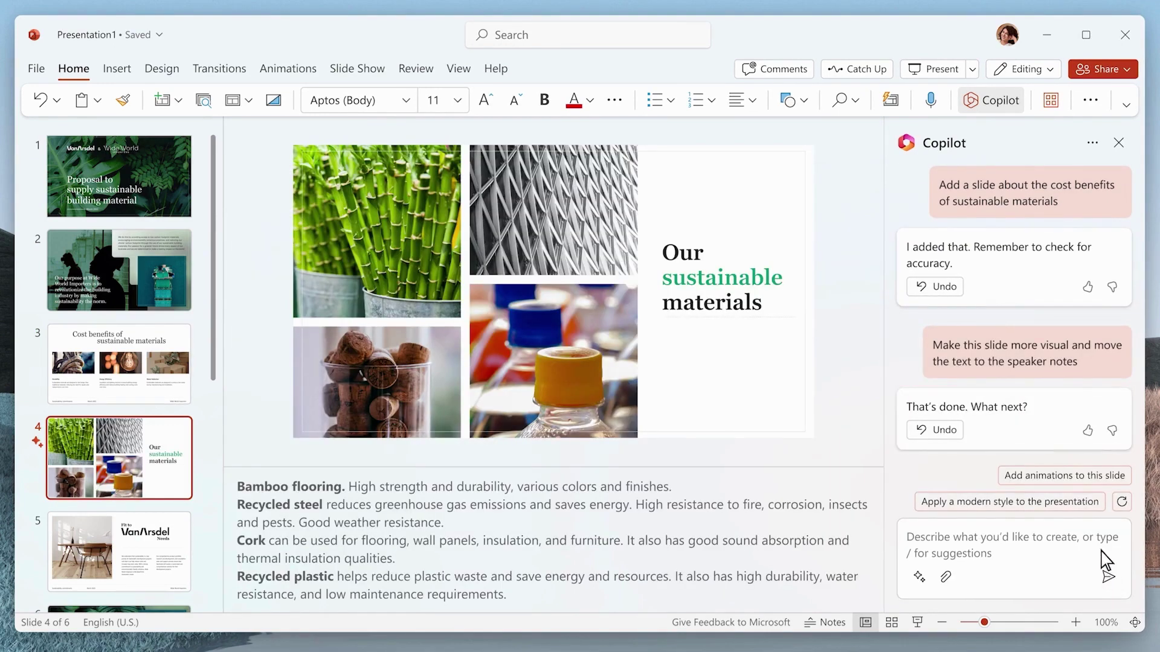
left_click(1074, 482)
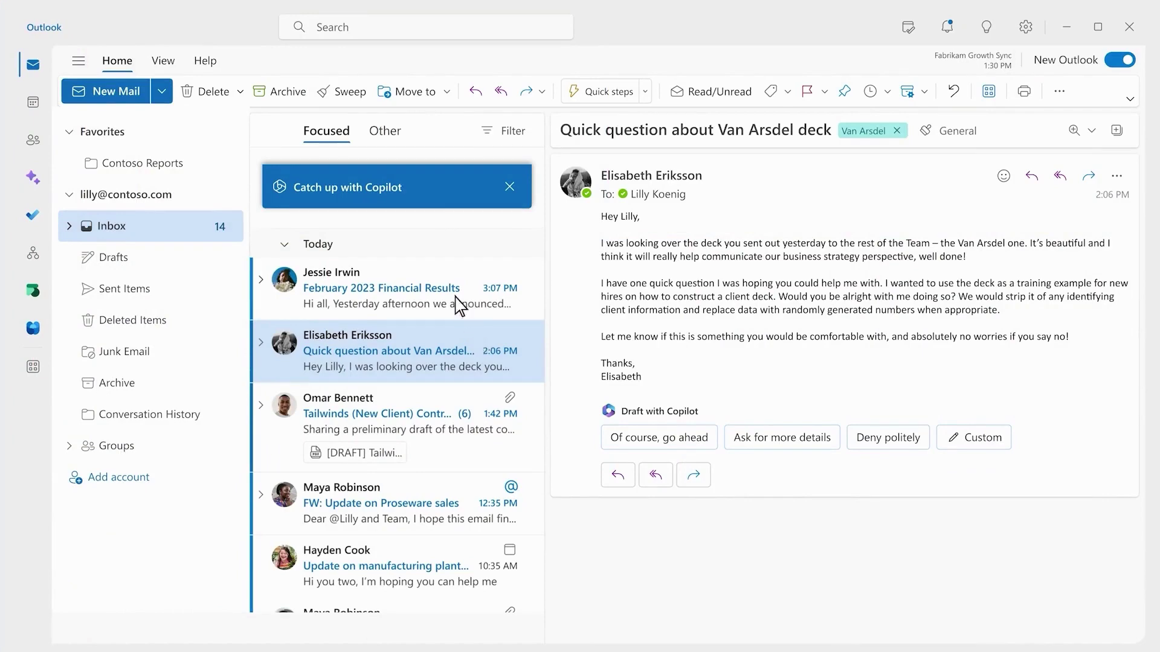
- Start Outlook's Copilot catch-up and step to item 2 of 3, the Proseware sales thread
left_click(411, 185)
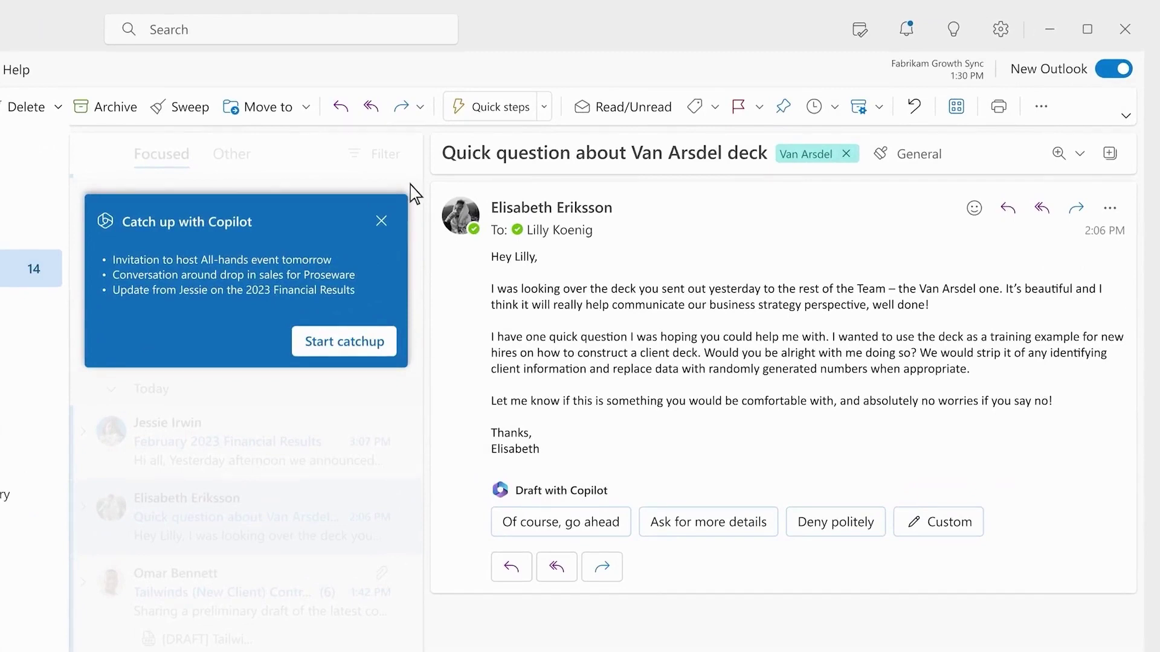
left_click(367, 342)
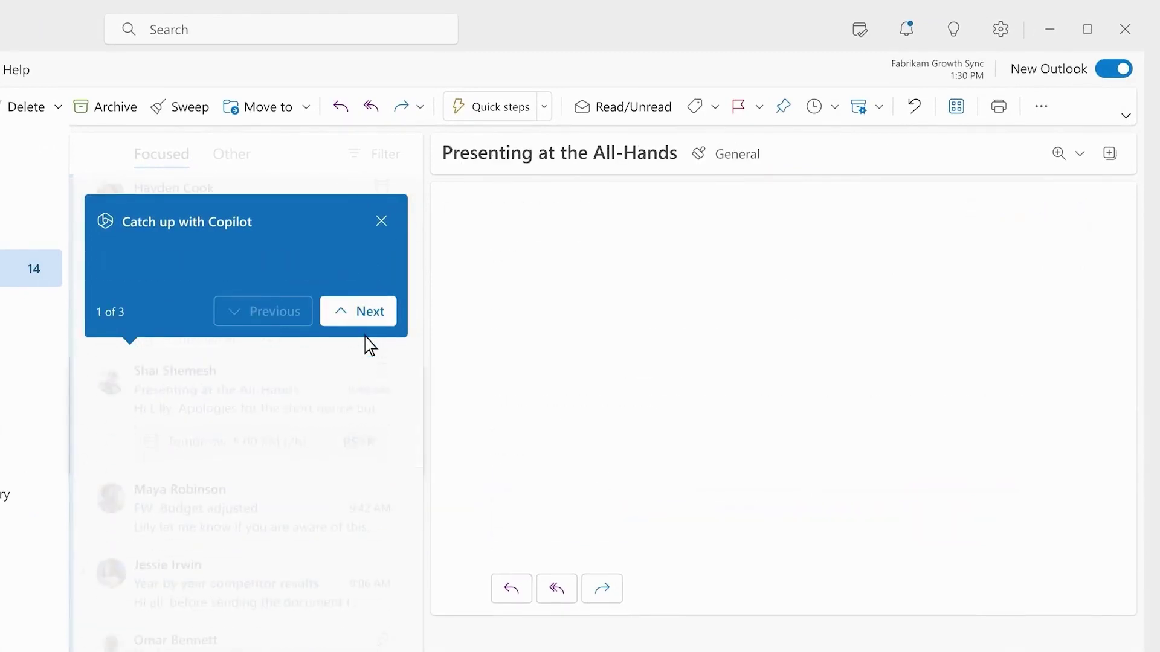
left_click(350, 309)
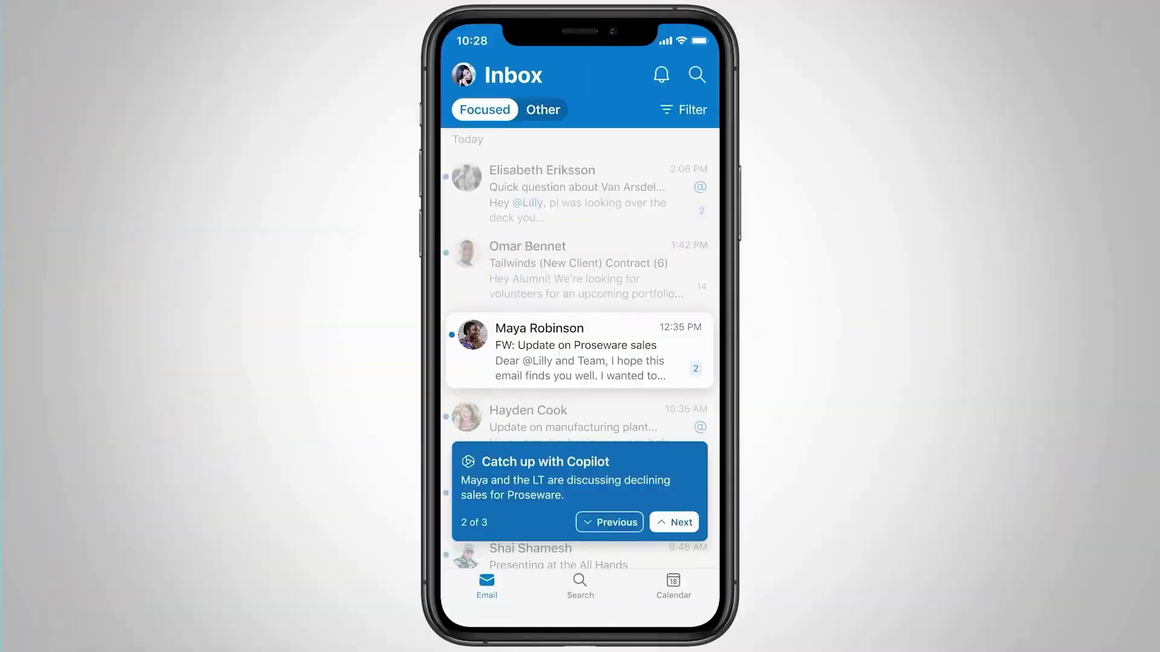
- Have Copilot draft a reply recommending a 10% Reusable Containers discount, citing Q1 Performance, with a projected sales chart
left_click(572, 347)
left_click(582, 505)
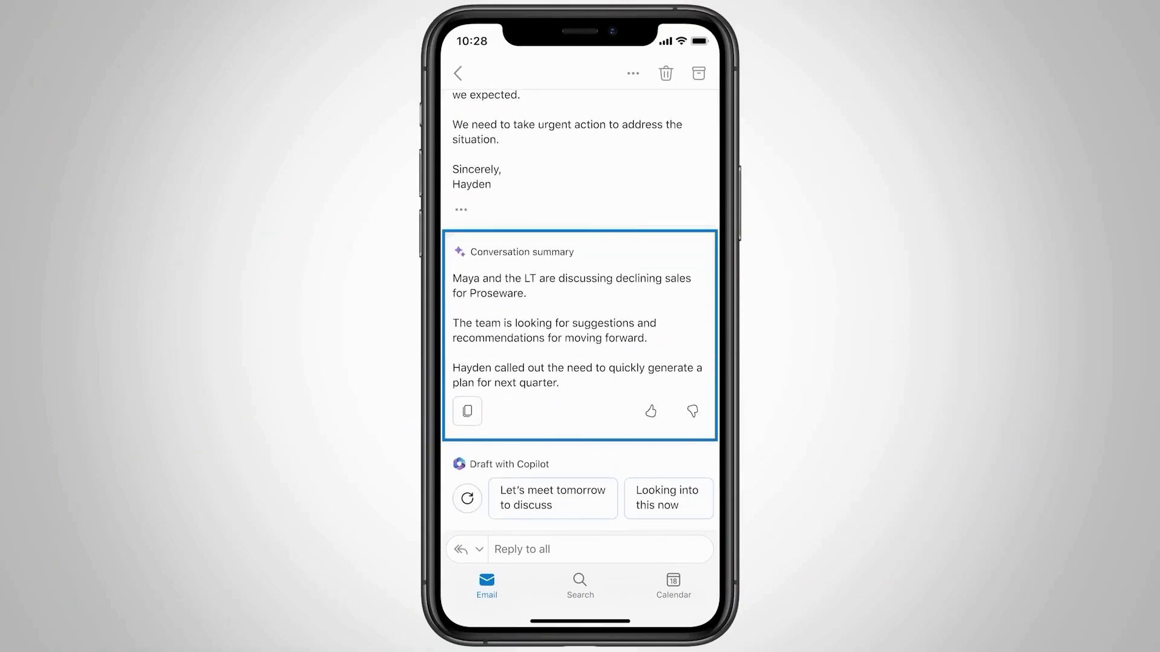
left_click_drag(604, 505, 494, 505)
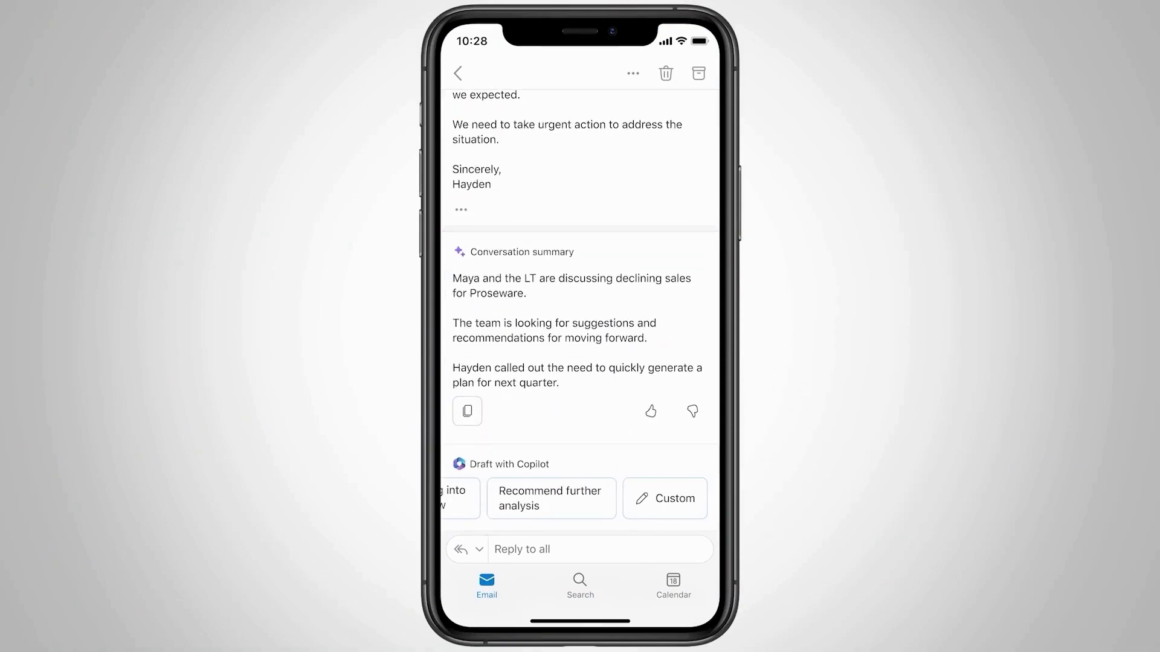
left_click(664, 498)
type("Model shows drop from reusable containers, recommend offering 10% discount. Include")
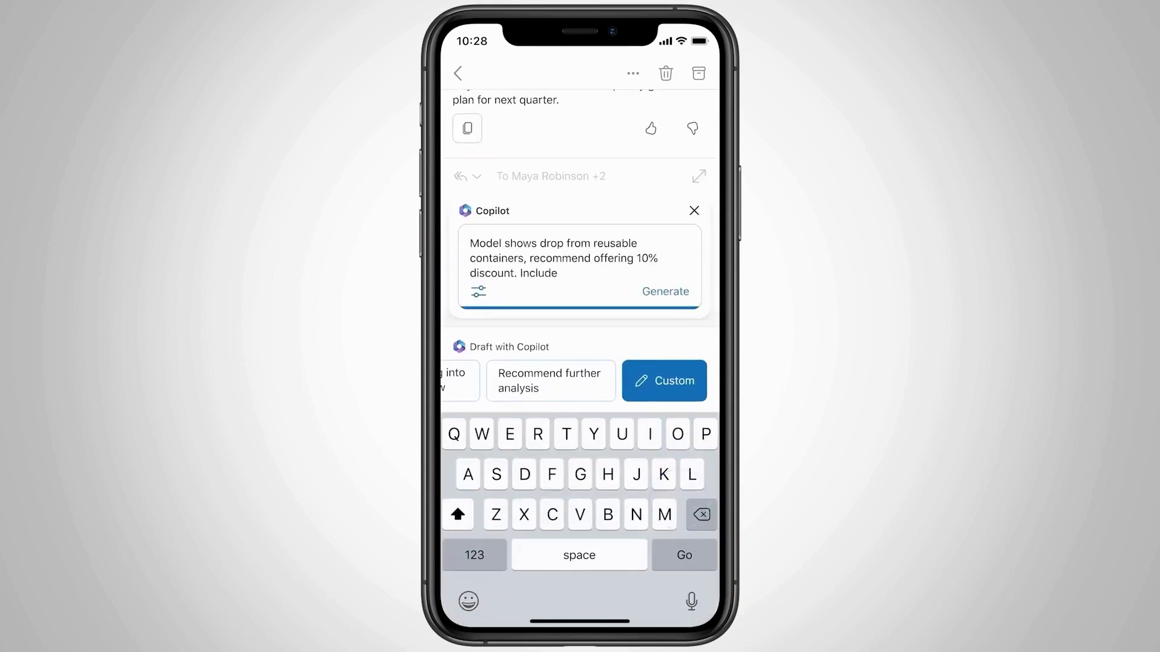
type(" projected sales from Q1 performance")
left_click(585, 163)
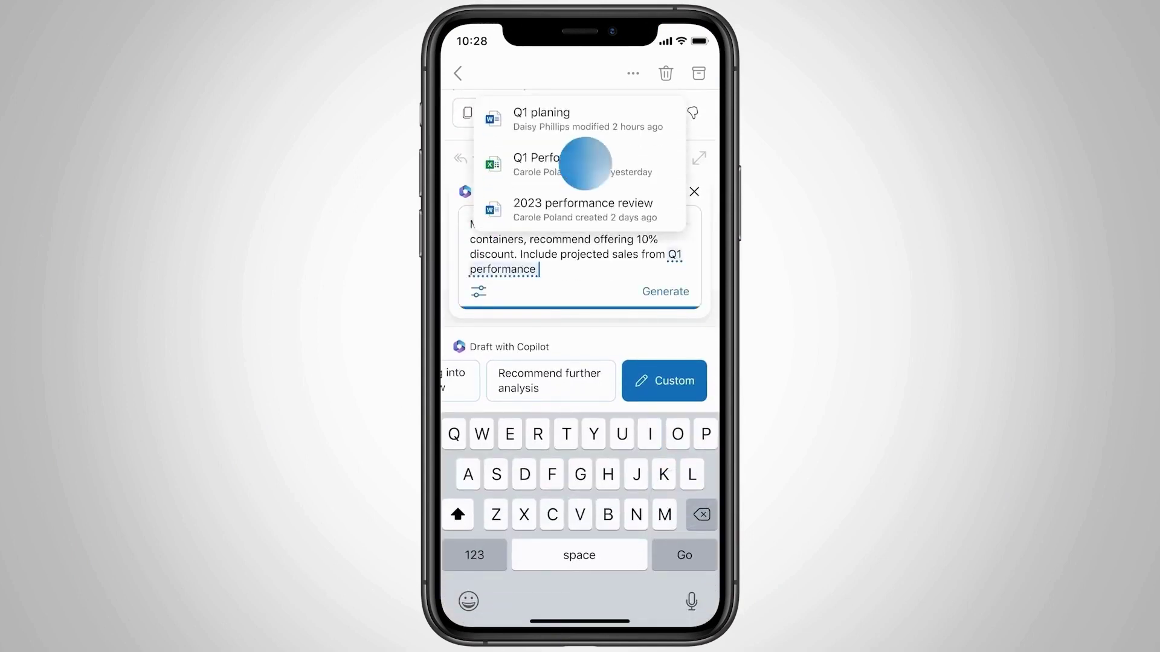
left_click(674, 285)
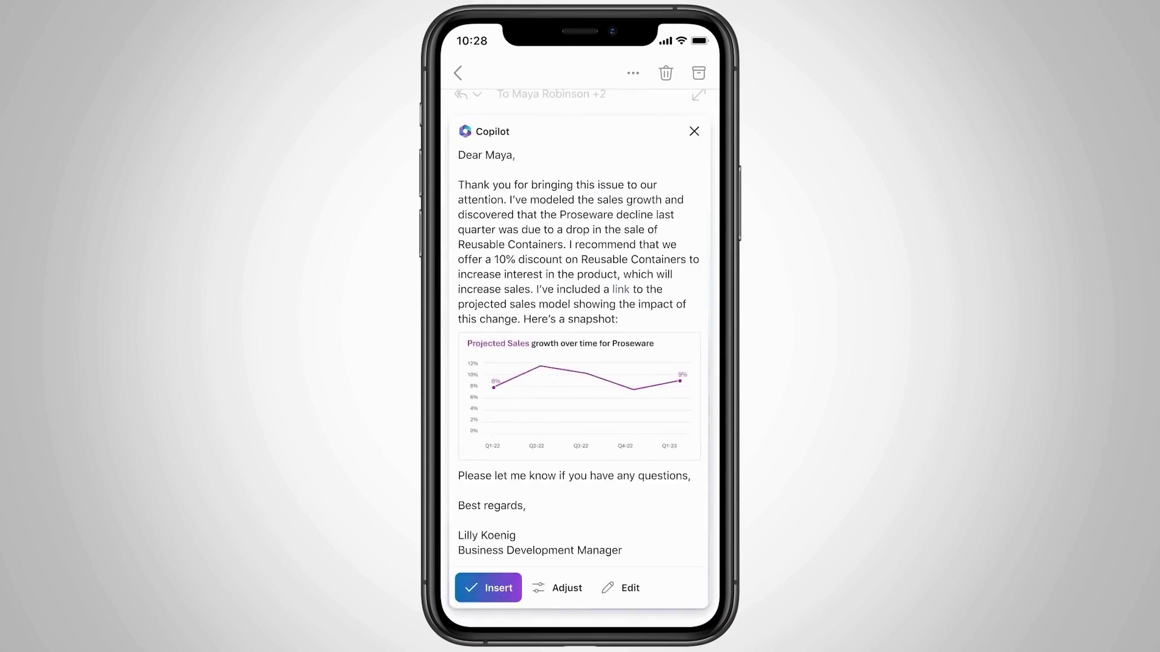
- Regenerate the Copilot draft as Short and Neutral, insert it into the reply, and send it
left_click(565, 587)
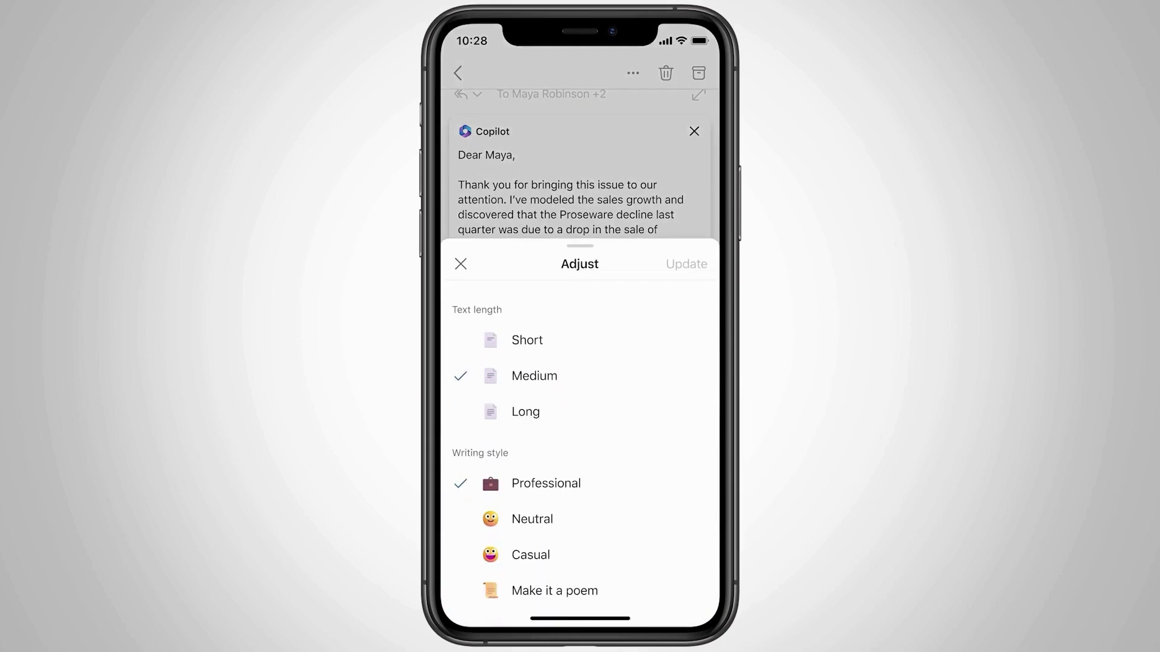
left_click(531, 338)
left_click(543, 516)
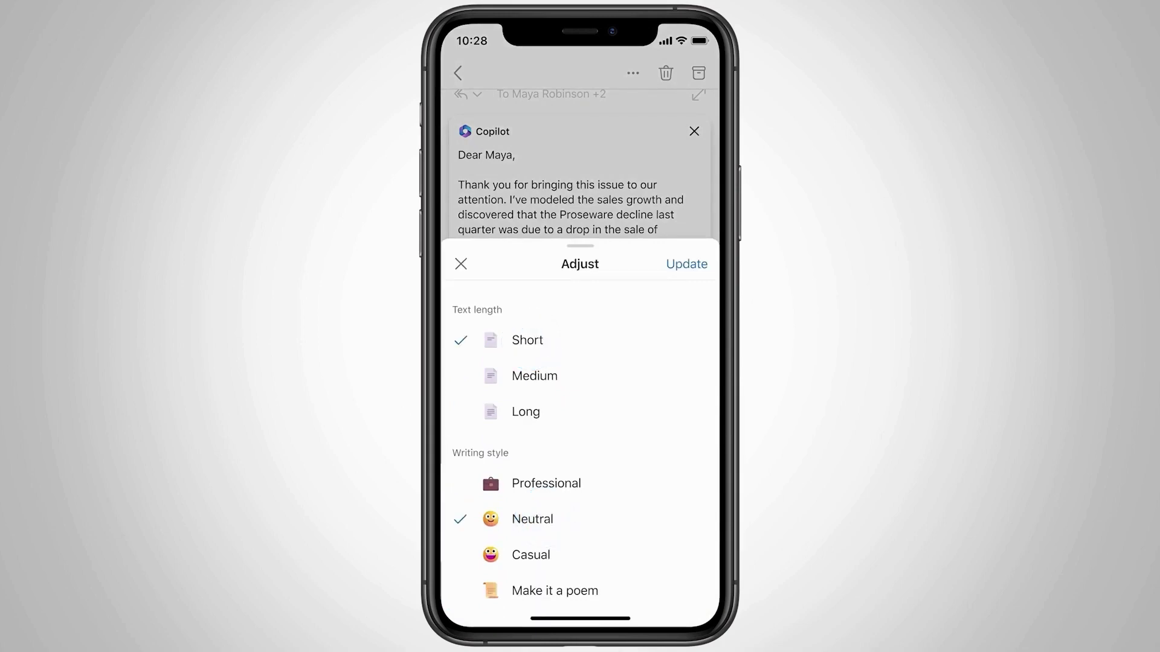
left_click(686, 264)
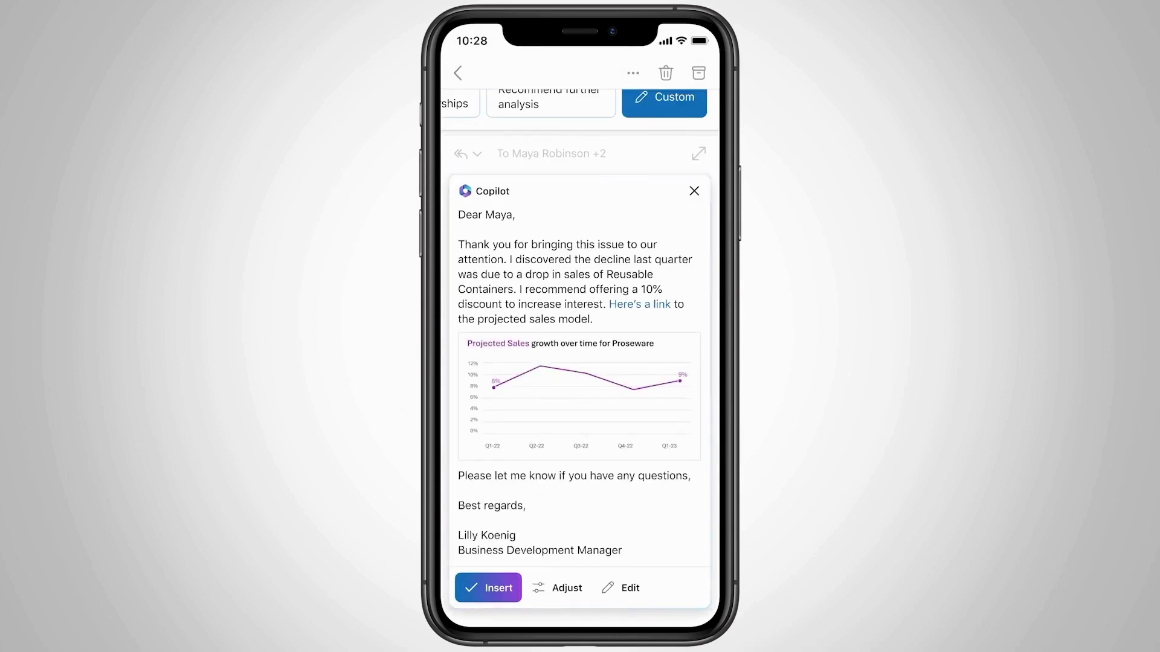
left_click(488, 588)
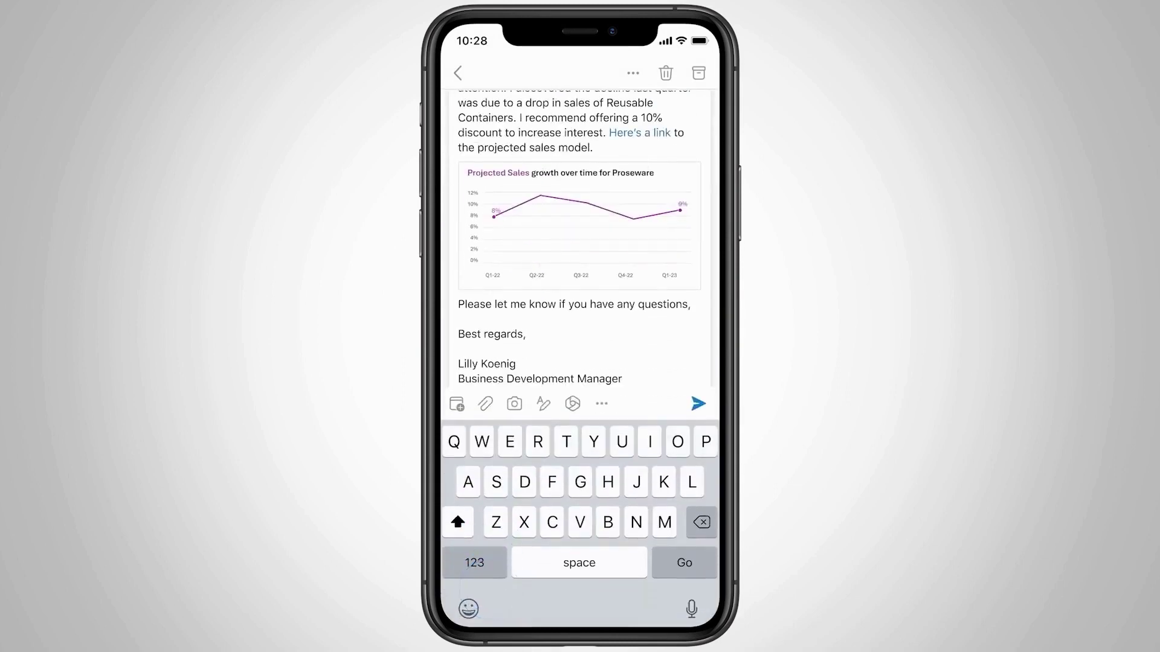
left_click(698, 404)
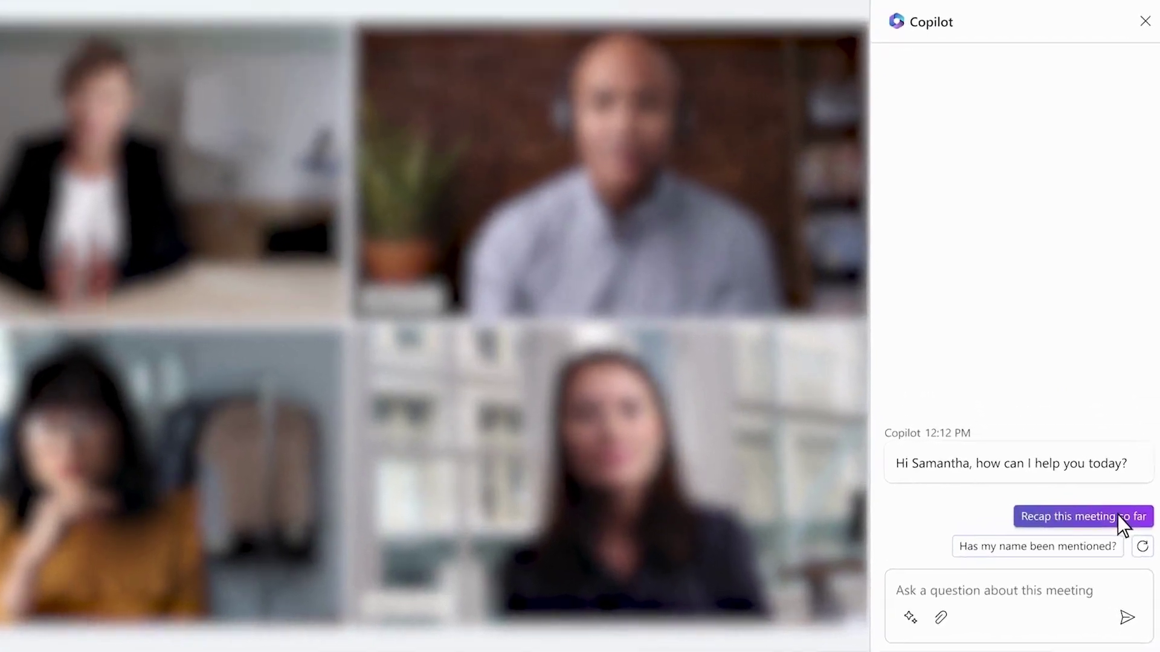
- Ask Teams Copilot to recap the Supply Chain Implications meeting so far
left_click(1120, 519)
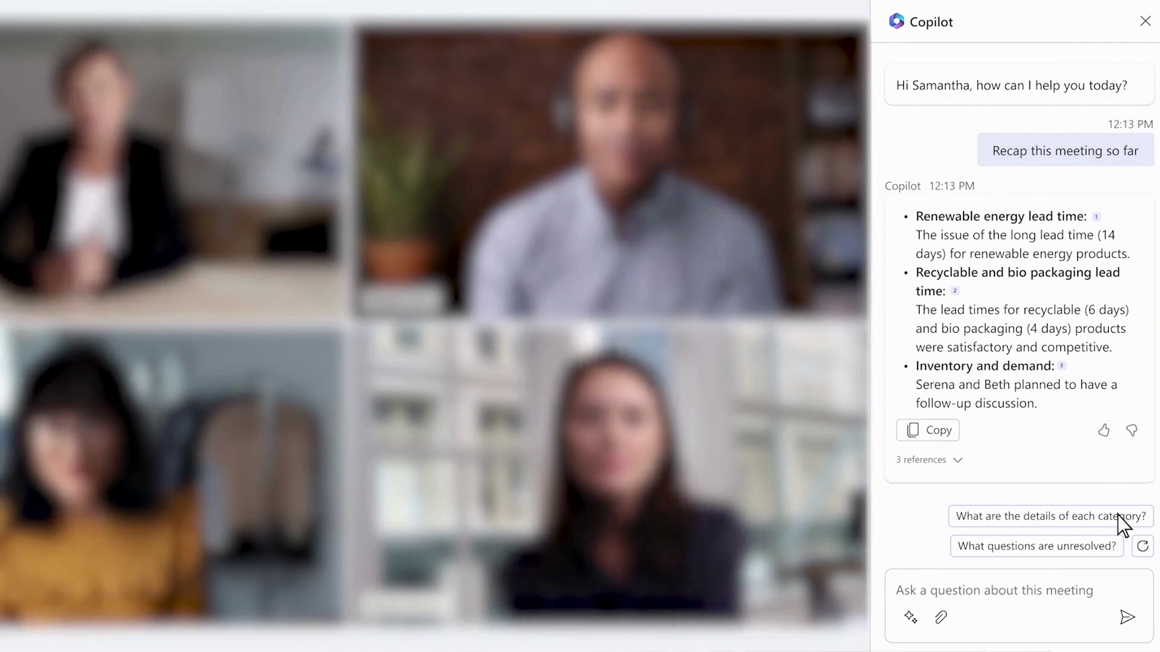
- Ask Copilot 'How does the group feel about the inventory status?'
left_click(1070, 588)
type("How does the group feel about the inventory status?")
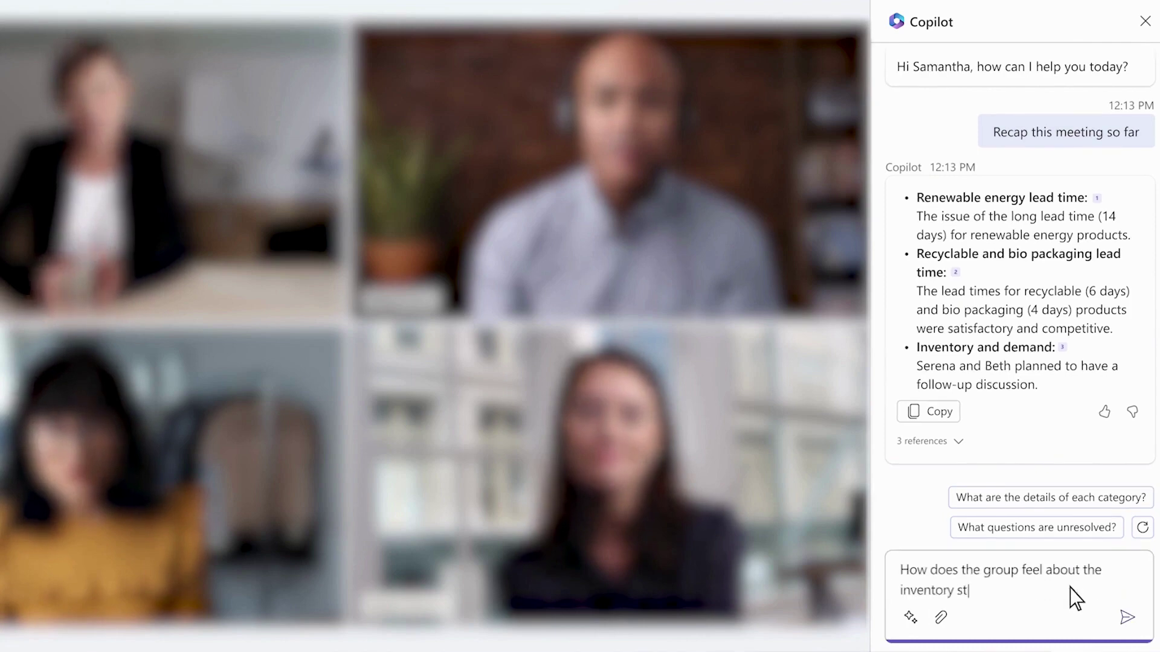
left_click(1126, 619)
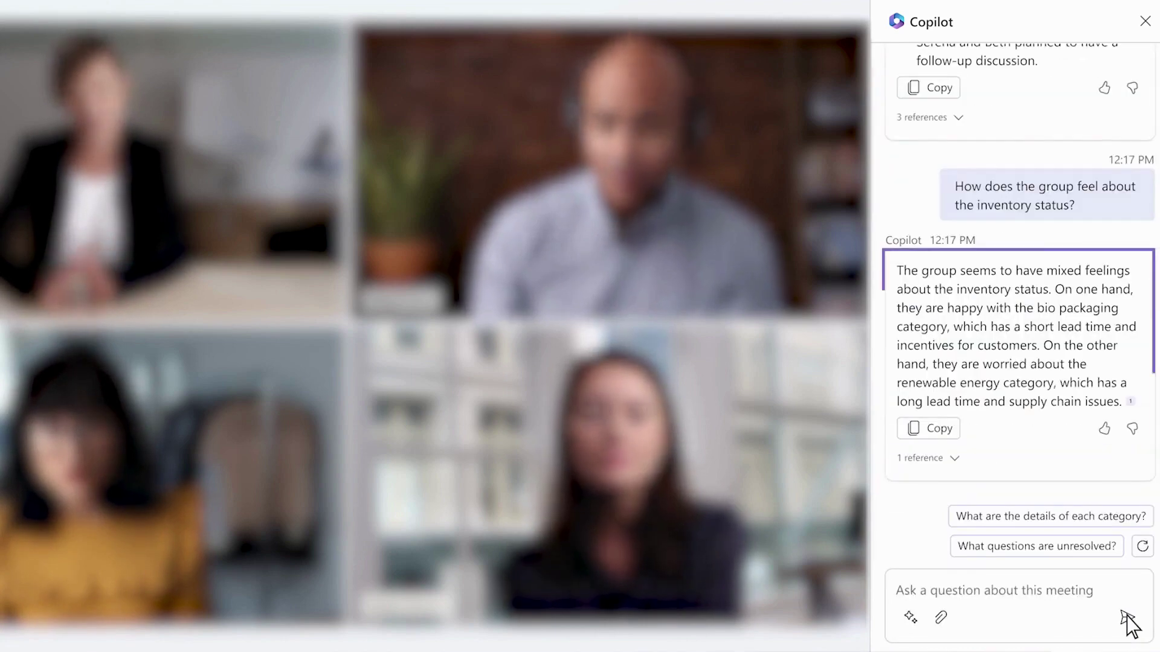